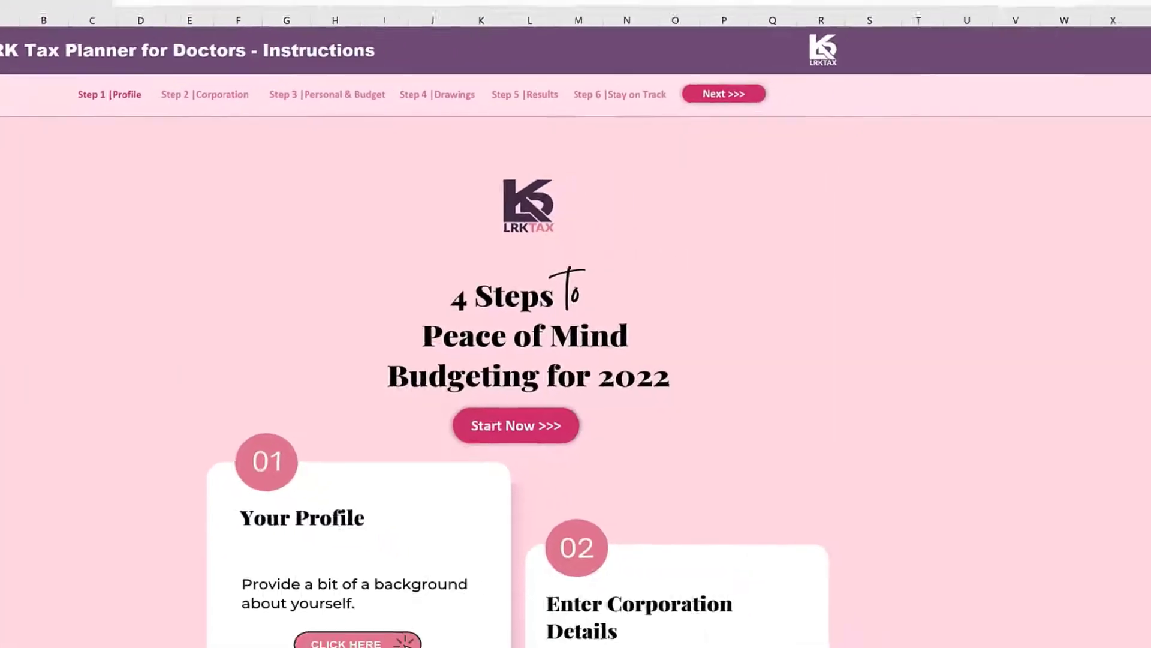
Read through the budgeting steps on the Instructions sheet, and open the Step 1 - Profile sheet to review the profile details and financial goals.
scroll(519, 342, down, 1)
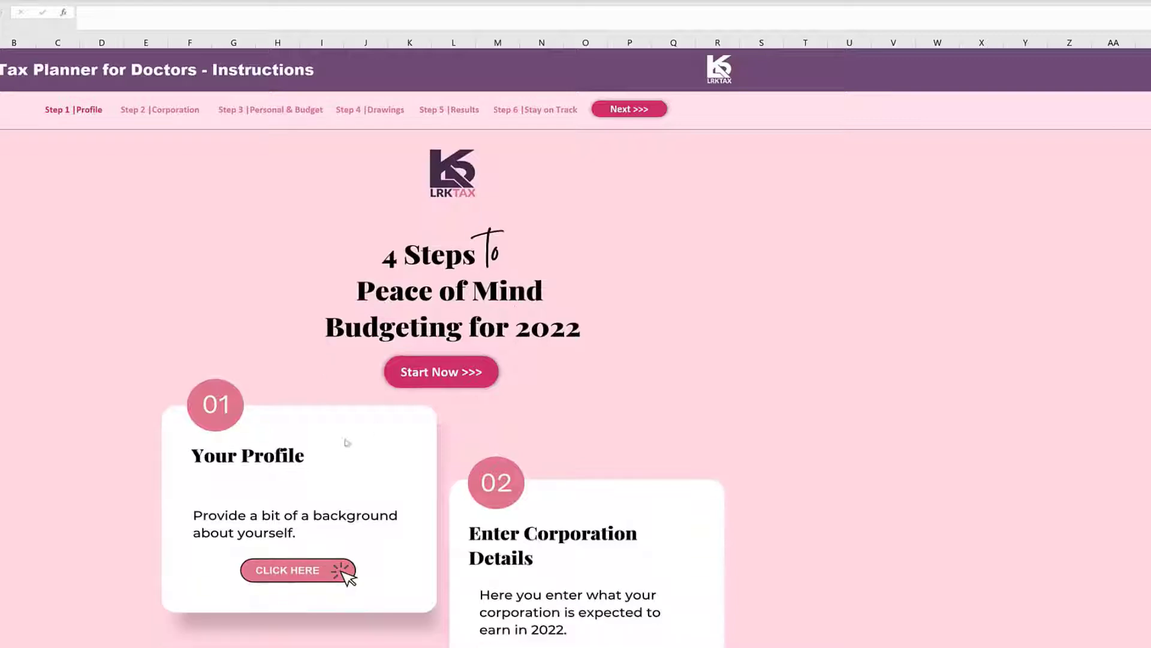
scroll(227, 472, down, 5)
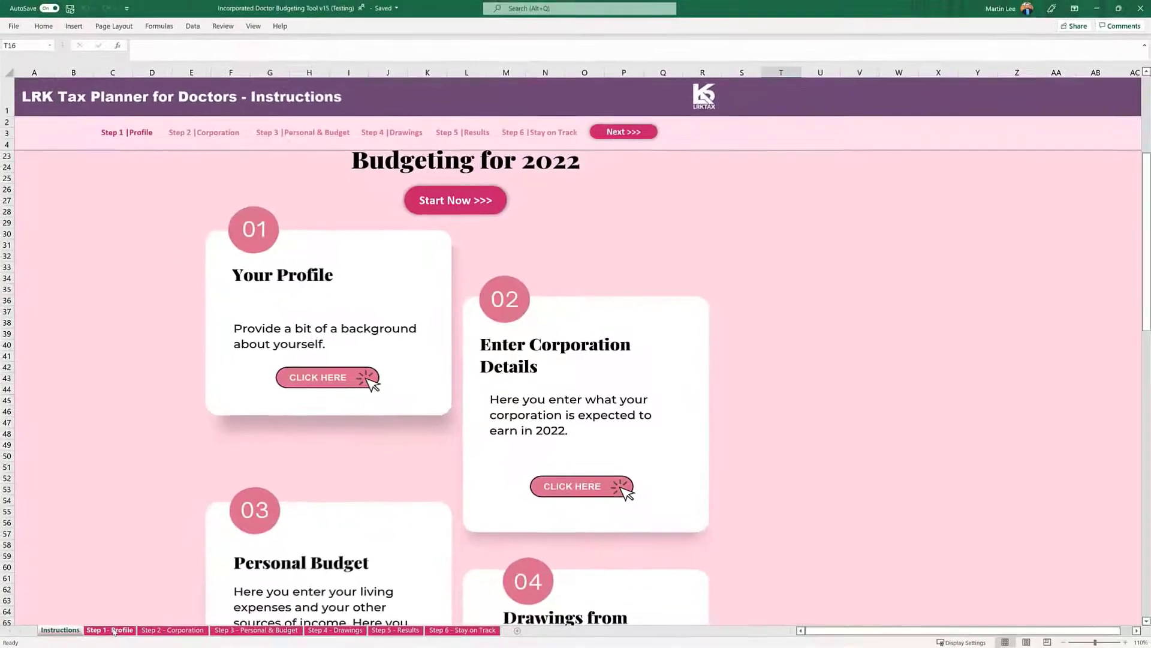
click(114, 630)
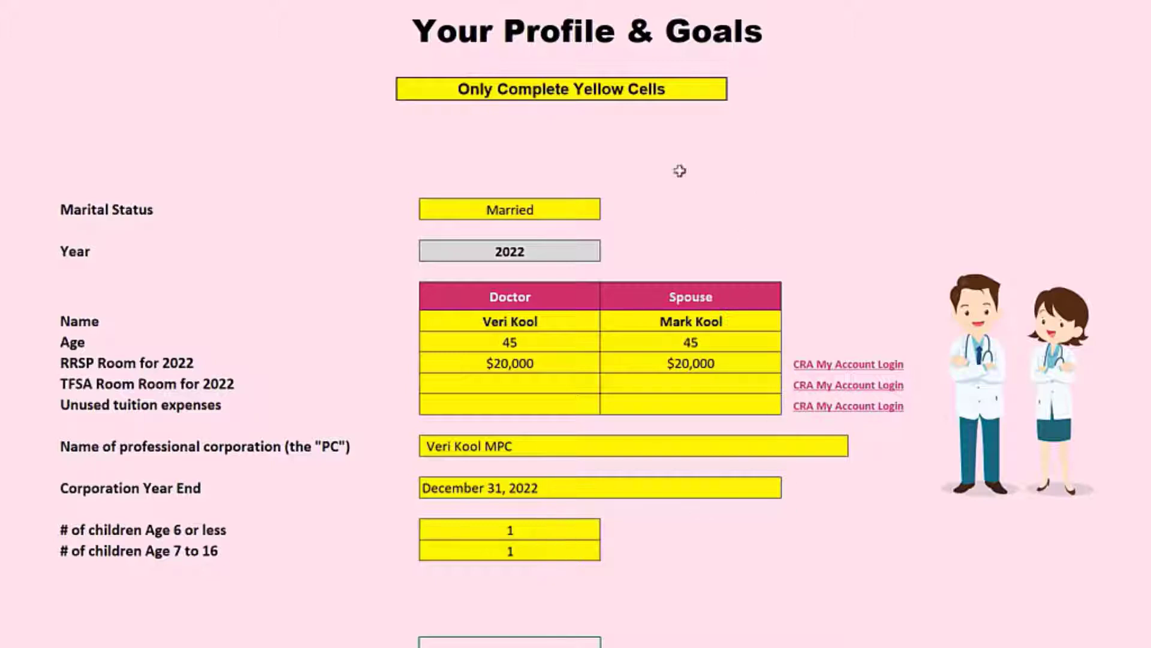
scroll(704, 420, down, 4)
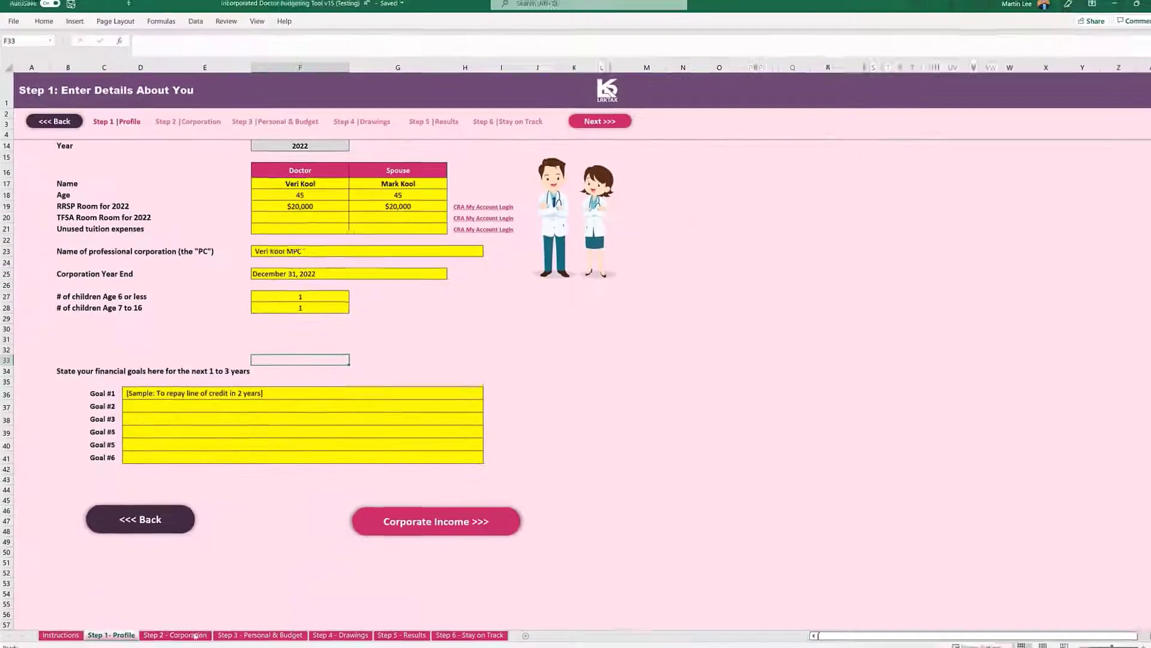
Open the Step 2 - Corporation sheet and examine the Assets in the Corporation section, selecting the start-of-year cash amount.
click(182, 631)
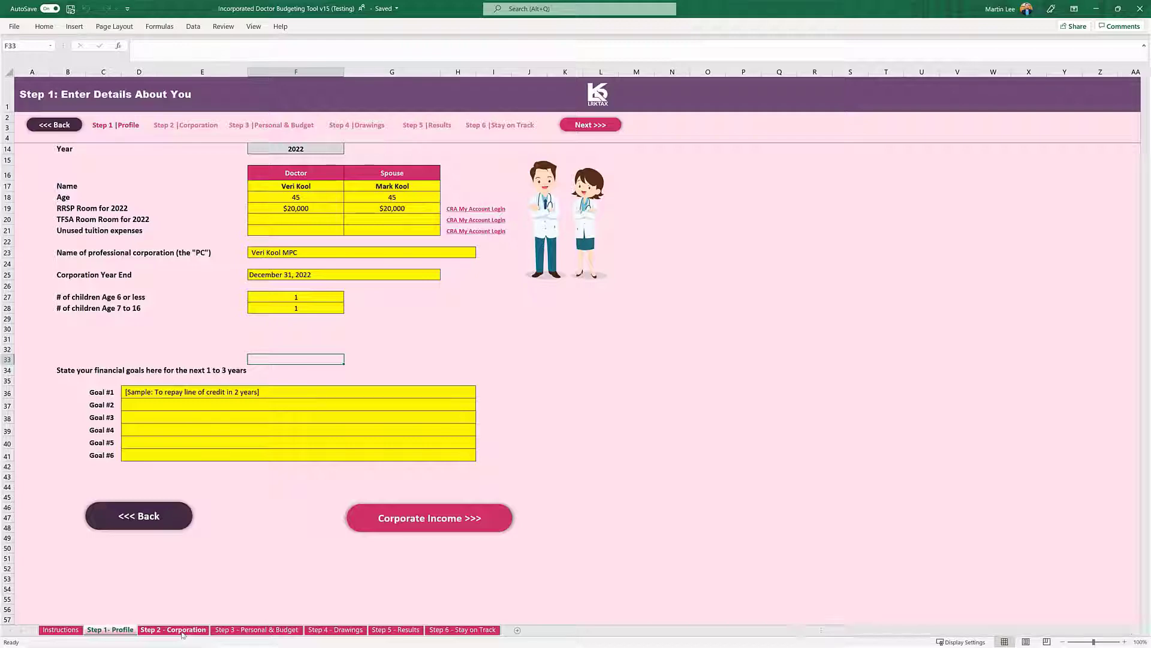
scroll(601, 322, up, 20)
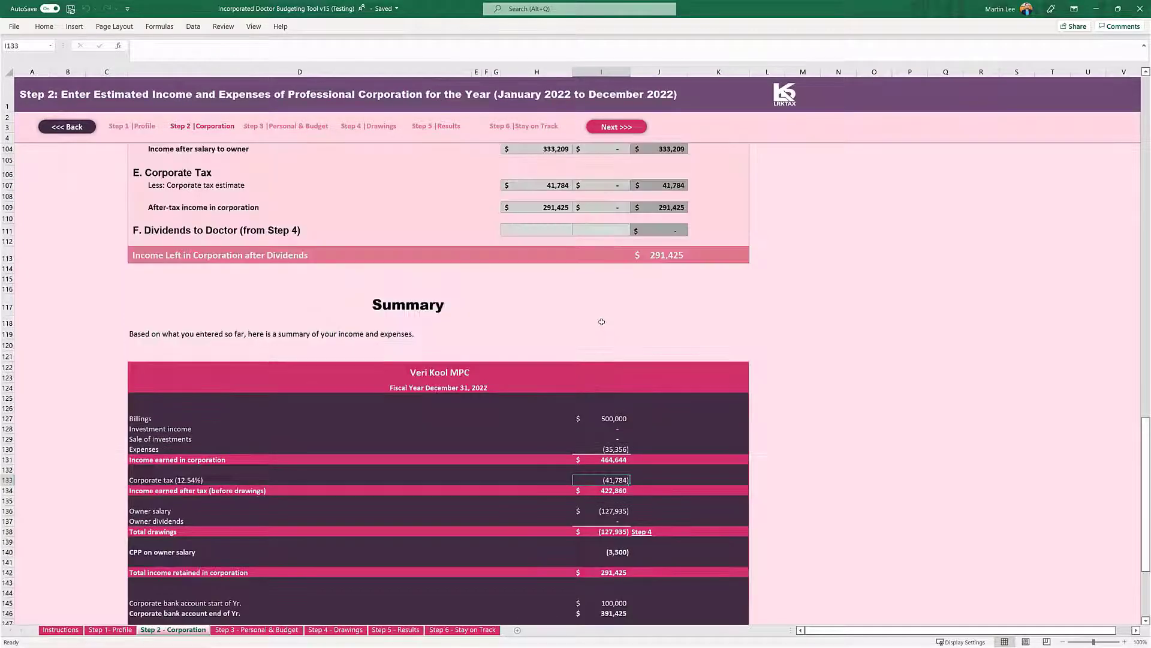
scroll(598, 329, up, 15)
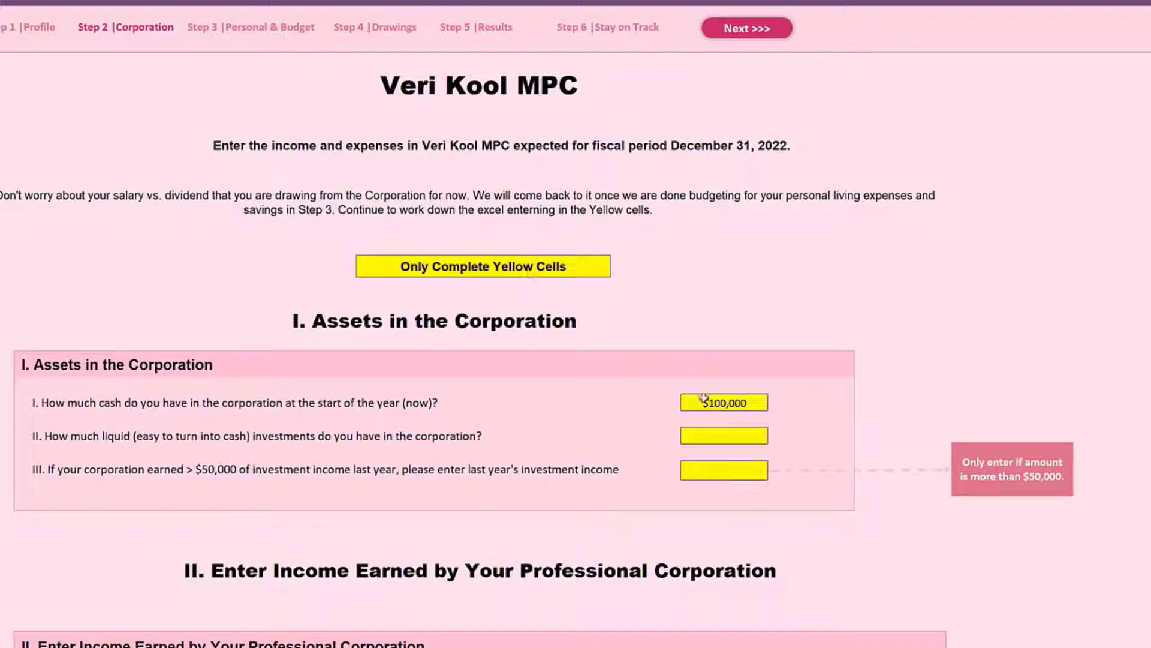
scroll(704, 401, down, 3)
scroll(706, 403, down, 3)
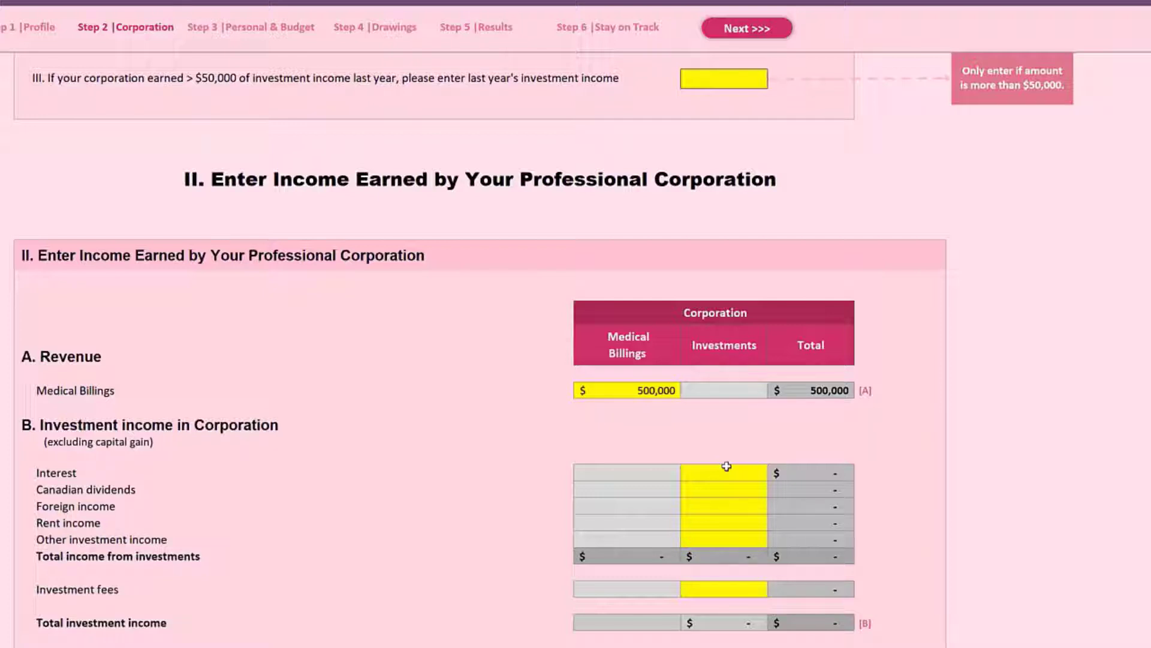
scroll(727, 466, up, 3)
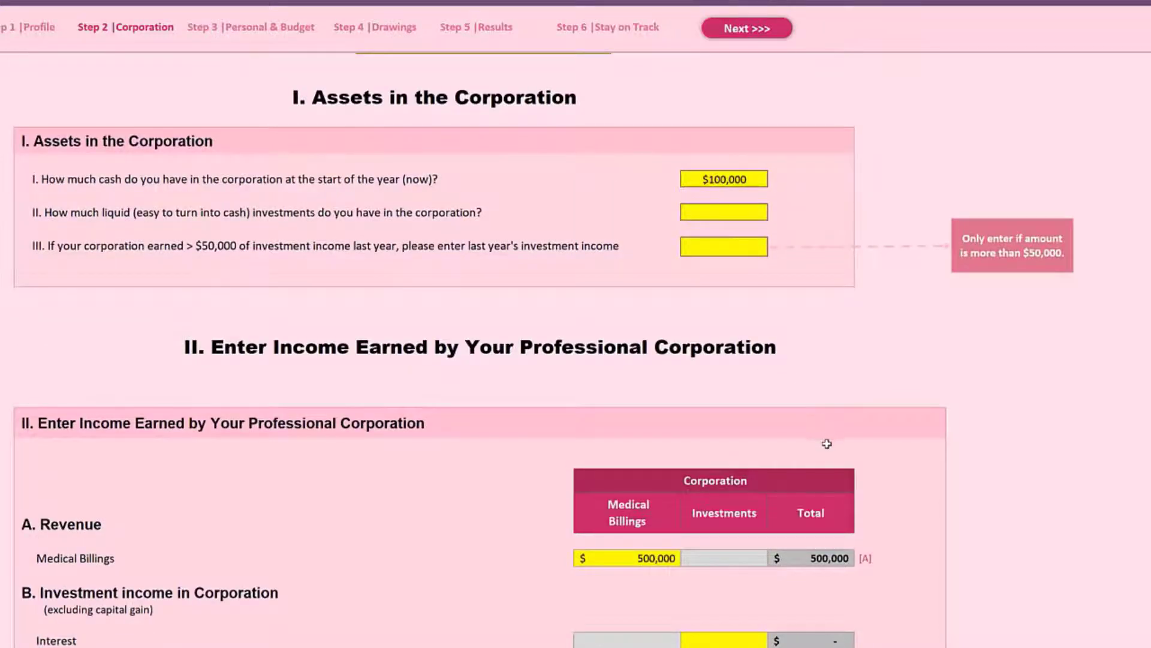
scroll(827, 444, up, 3)
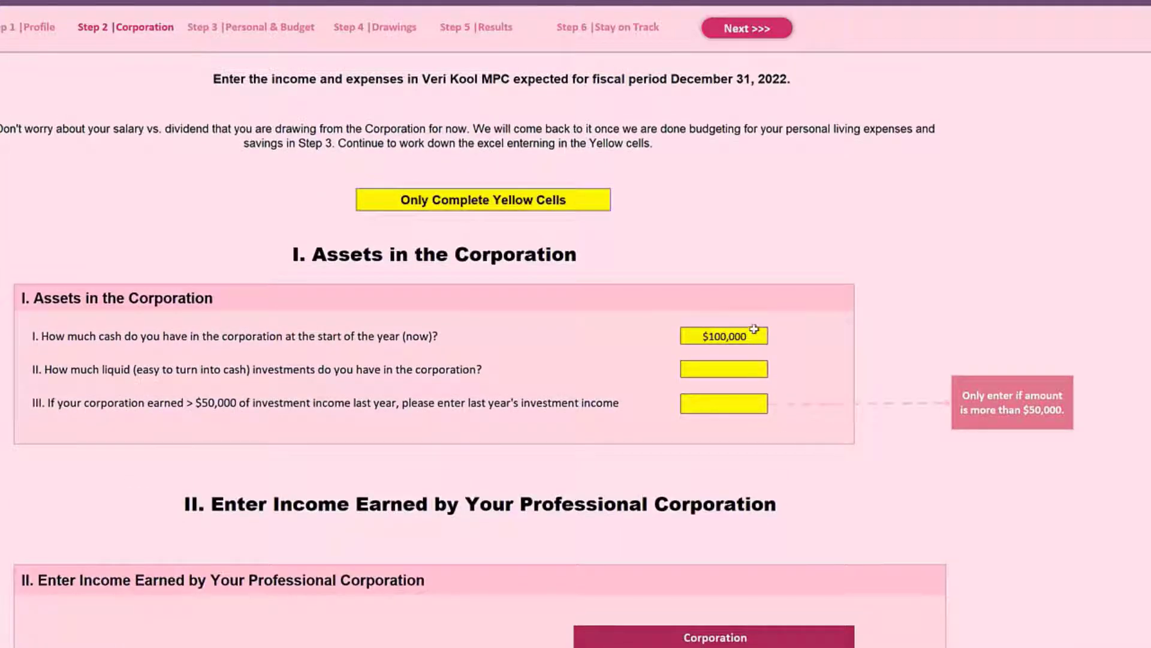
click(756, 334)
scroll(830, 447, down, 4)
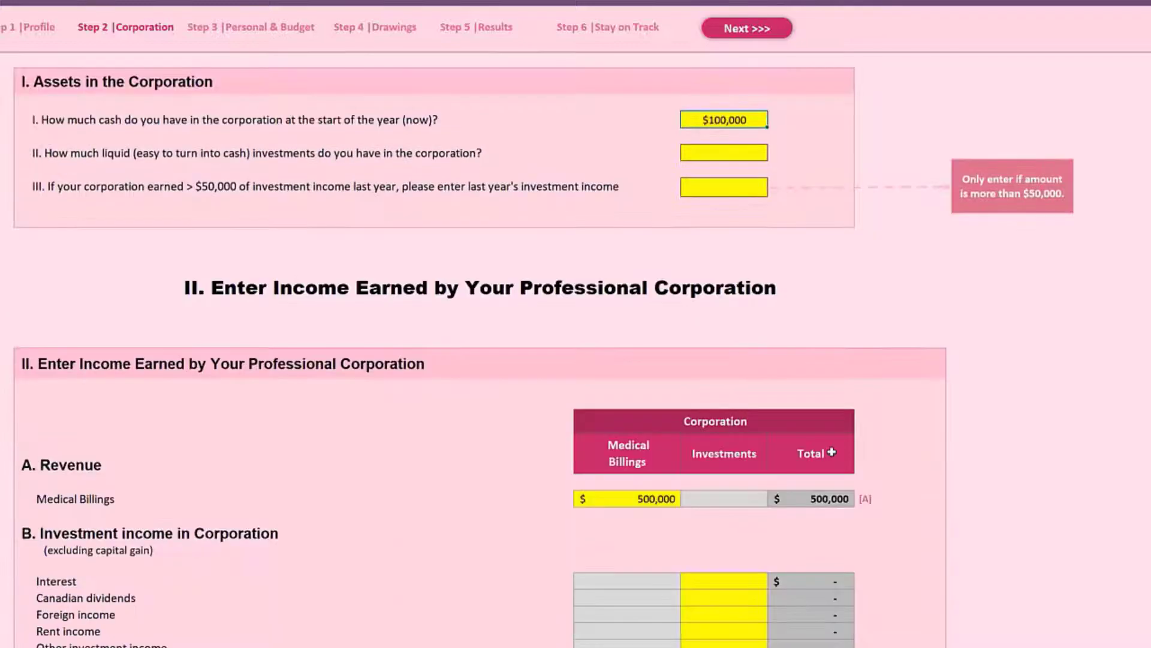
Review the corporation's medical billings, investment income, capital gain, common expenses, and owner and spouse salary sections.
scroll(832, 452, down, 3)
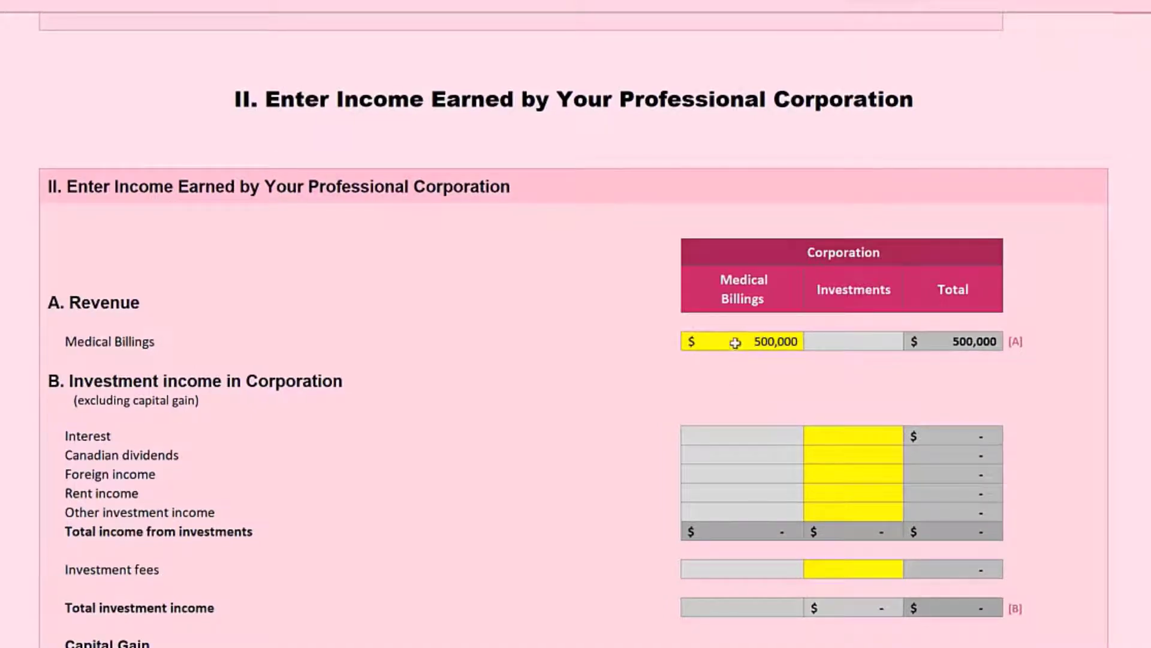
scroll(724, 452, down, 8)
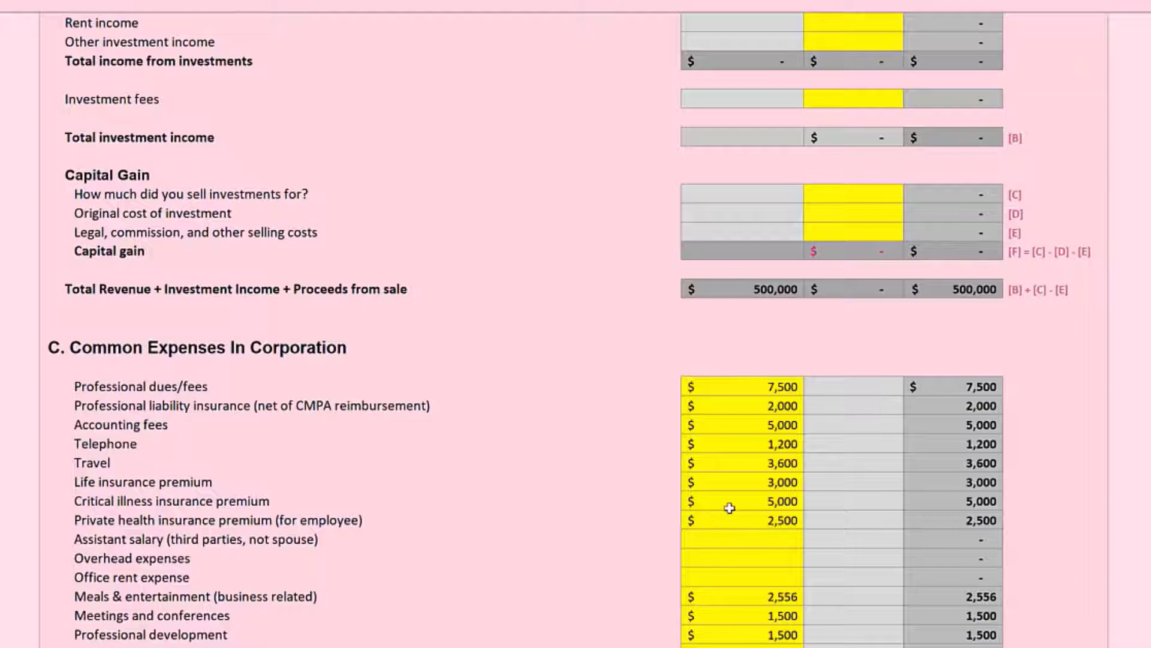
scroll(730, 507, down, 2)
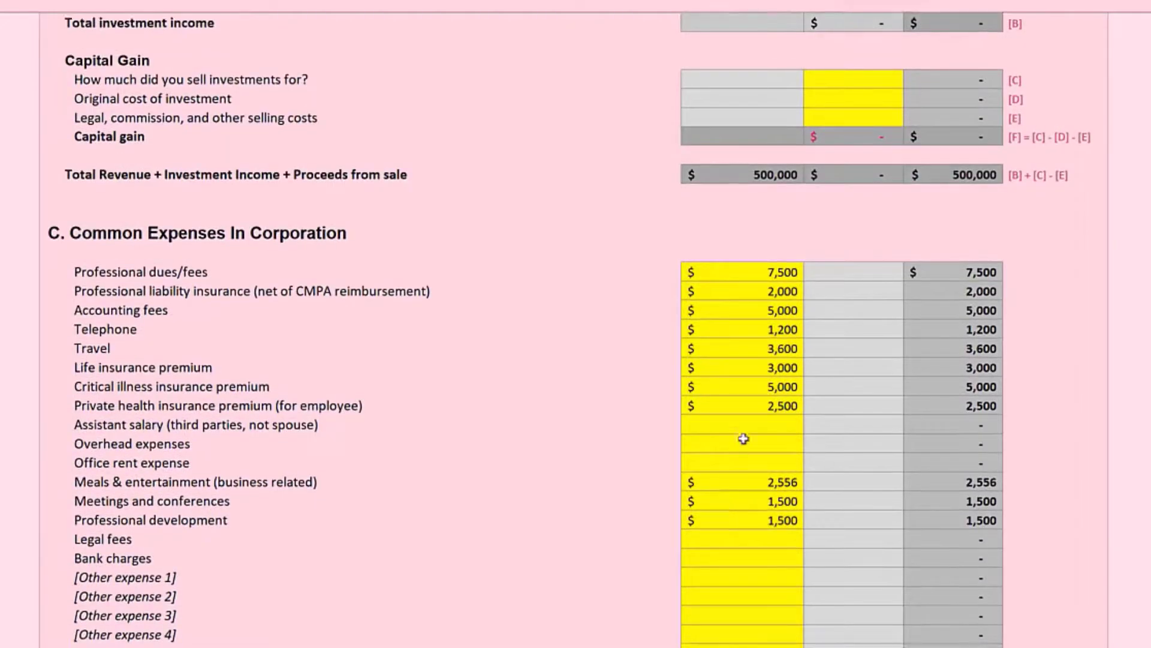
scroll(750, 593, down, 3)
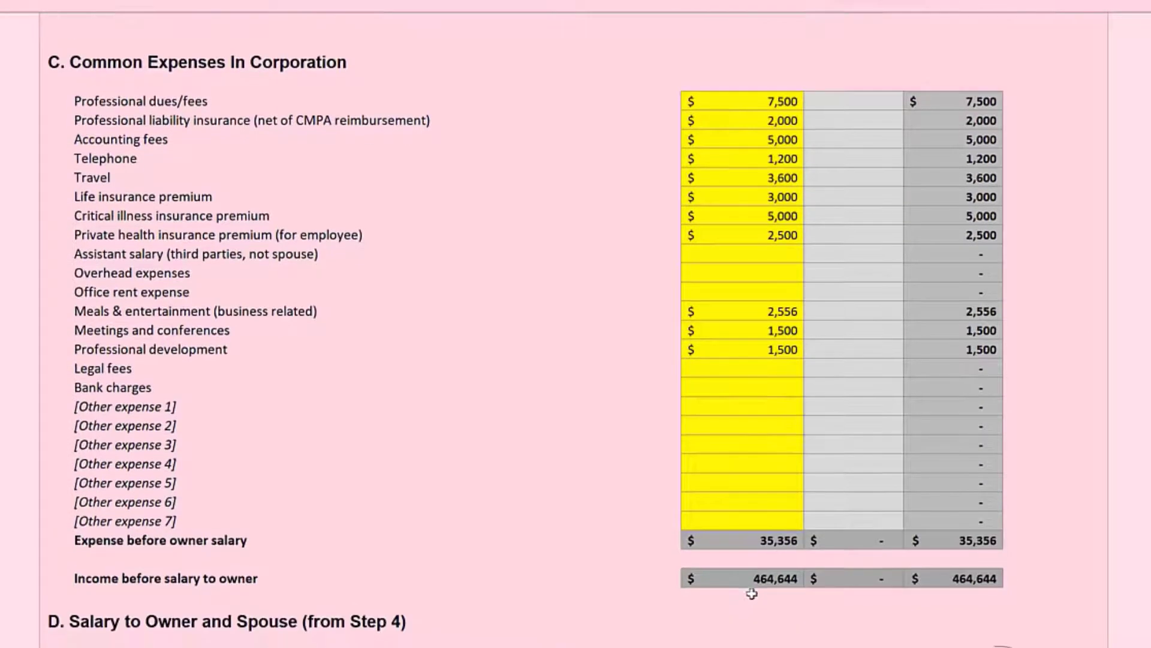
scroll(765, 308, down, 6)
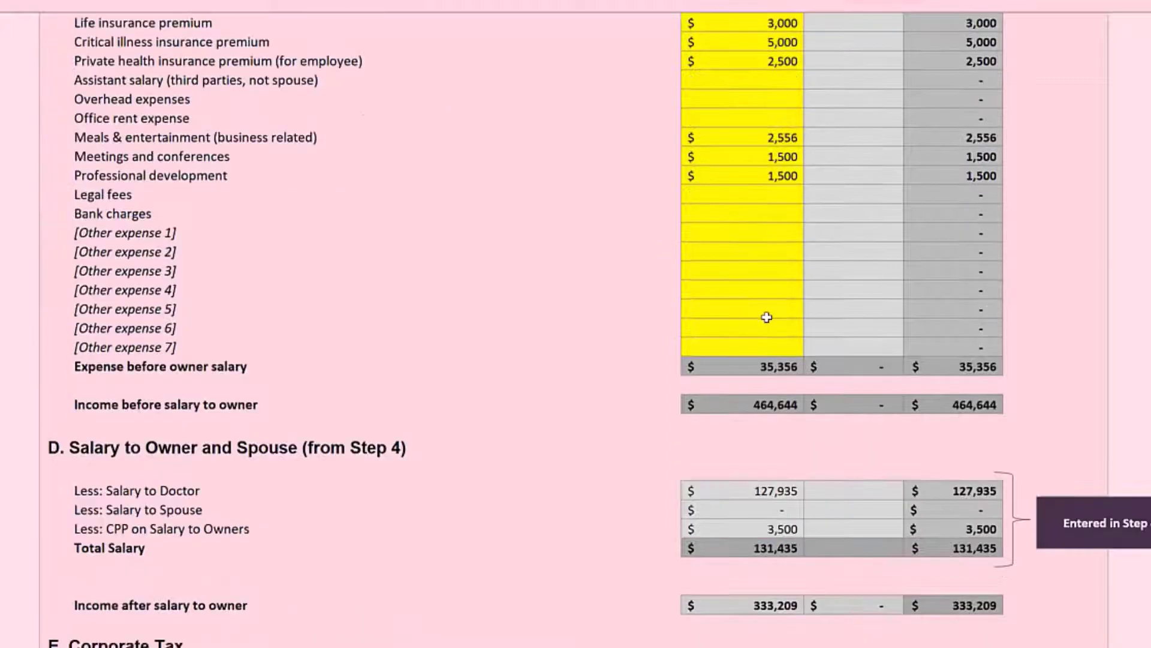
scroll(766, 321, down, 2)
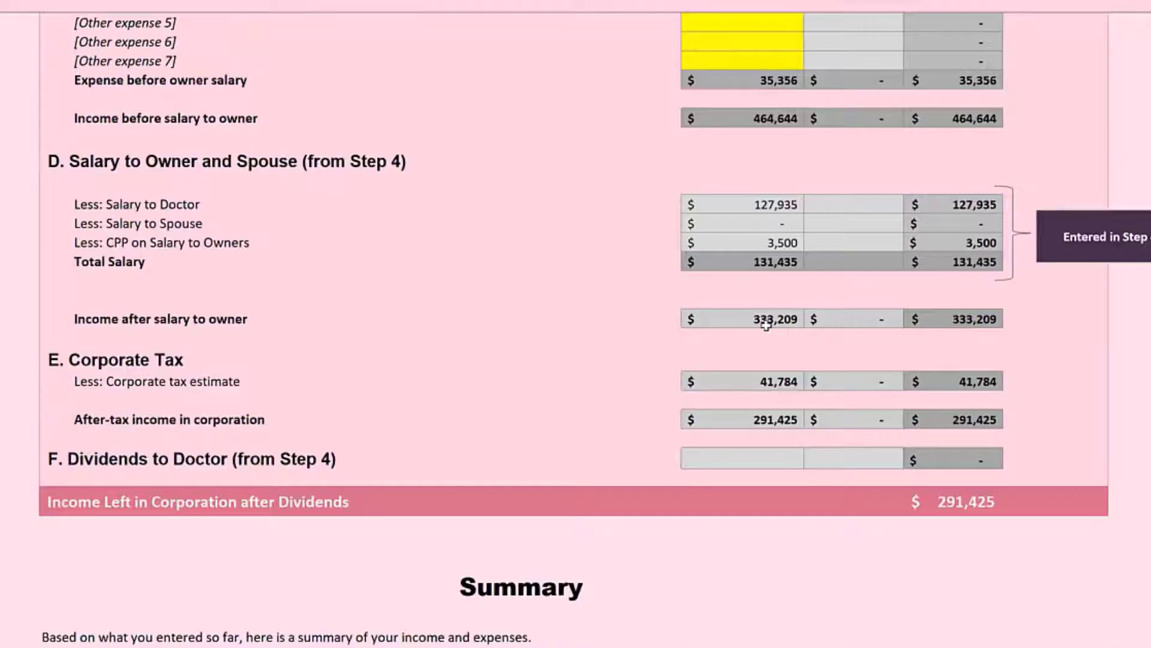
Examine the corporation's fiscal year summary, selecting the billings, expenses and corporate tax amounts in turn.
scroll(766, 324, down, 3)
scroll(766, 326, down, 2)
scroll(766, 333, up, 3)
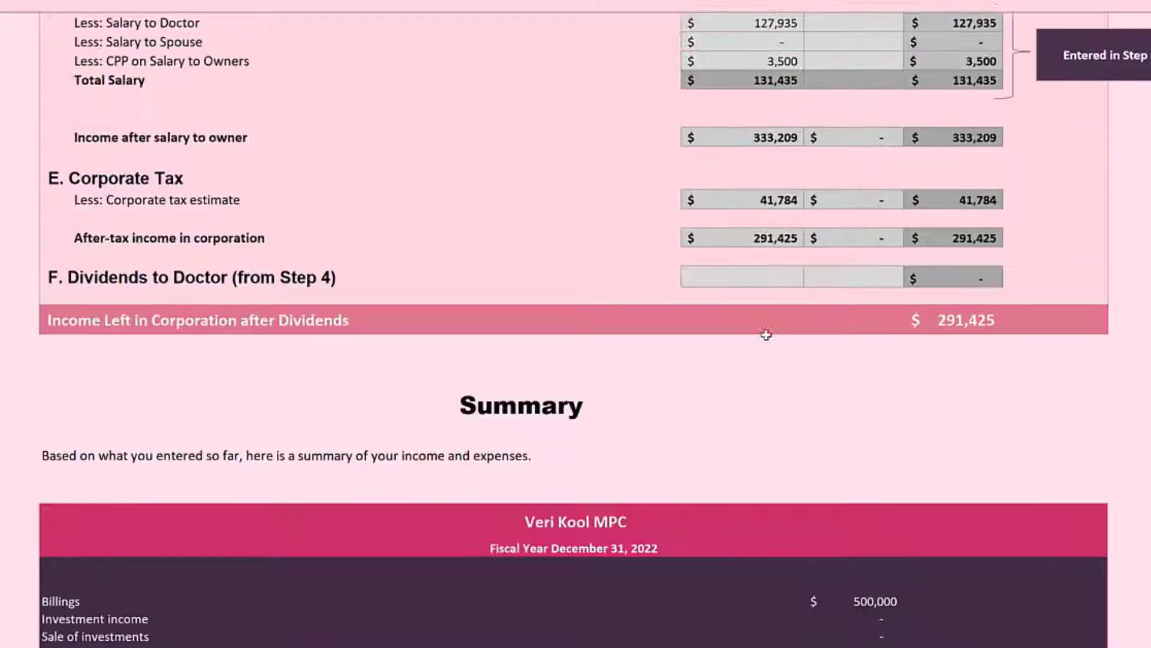
scroll(765, 334, down, 5)
scroll(765, 336, down, 2)
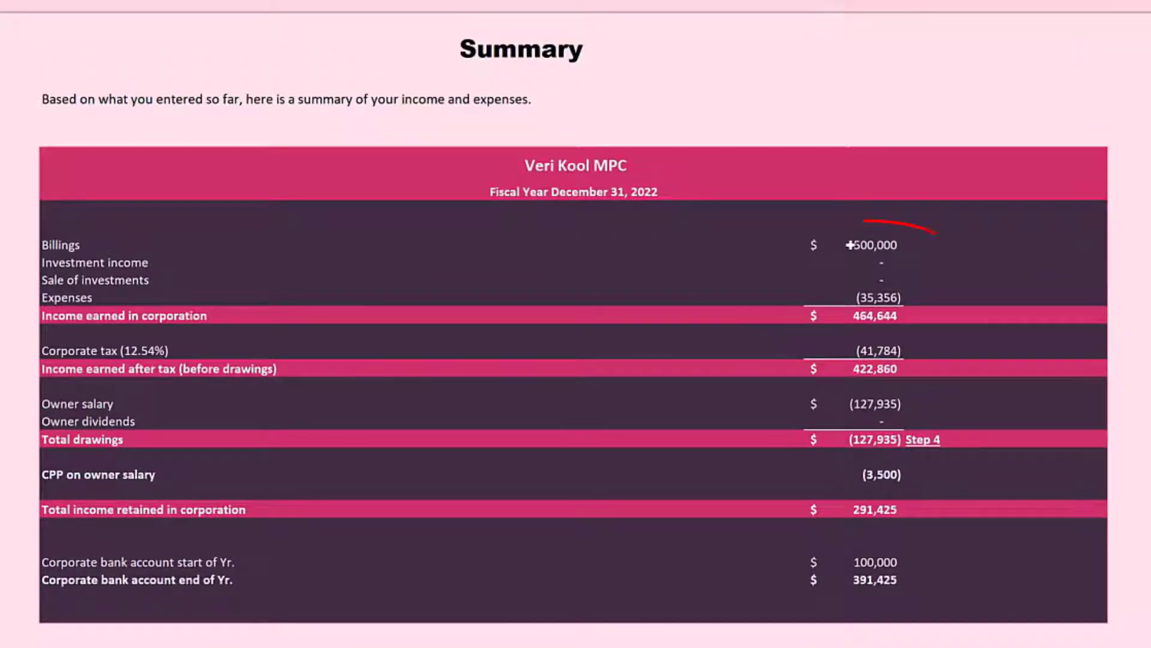
click(870, 240)
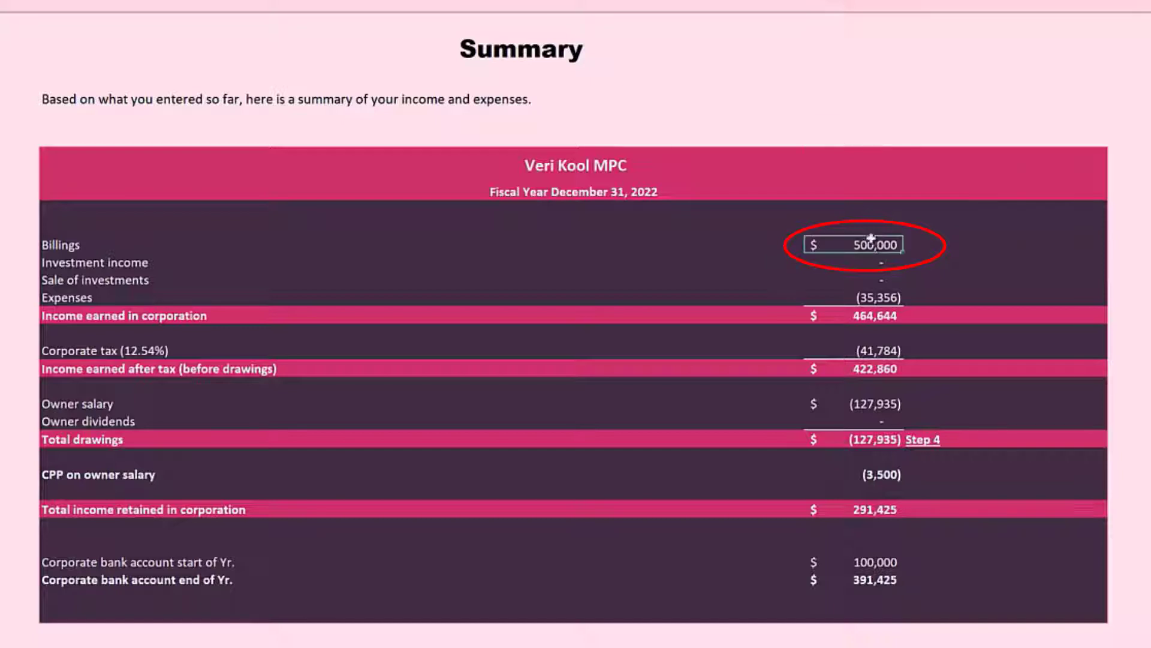
click(860, 297)
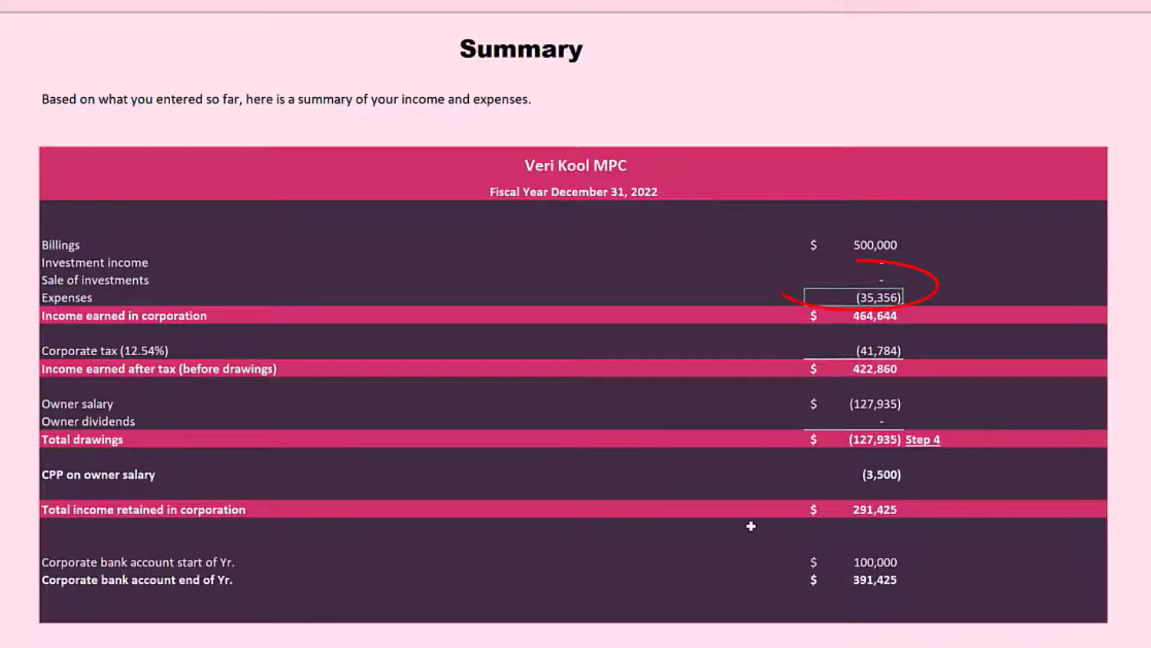
click(846, 354)
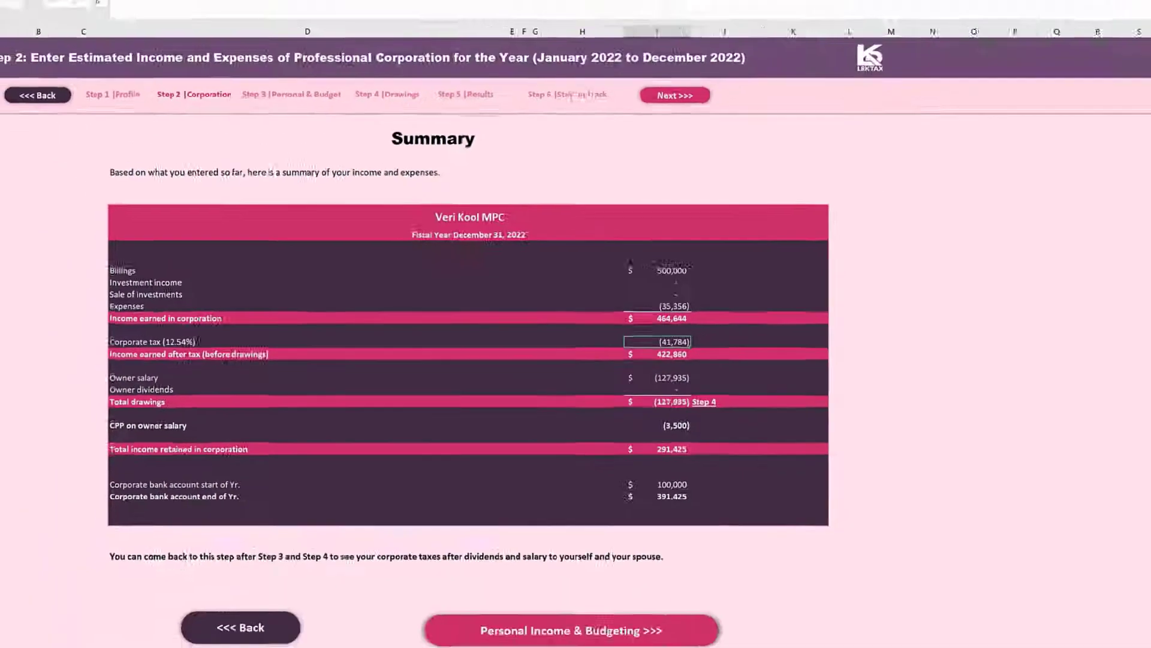
Open the Step 3 - Personal & Budget sheet and check the doctor's disposable cash in the personal bank account at January 1, 2022.
click(250, 630)
scroll(659, 381, up, 20)
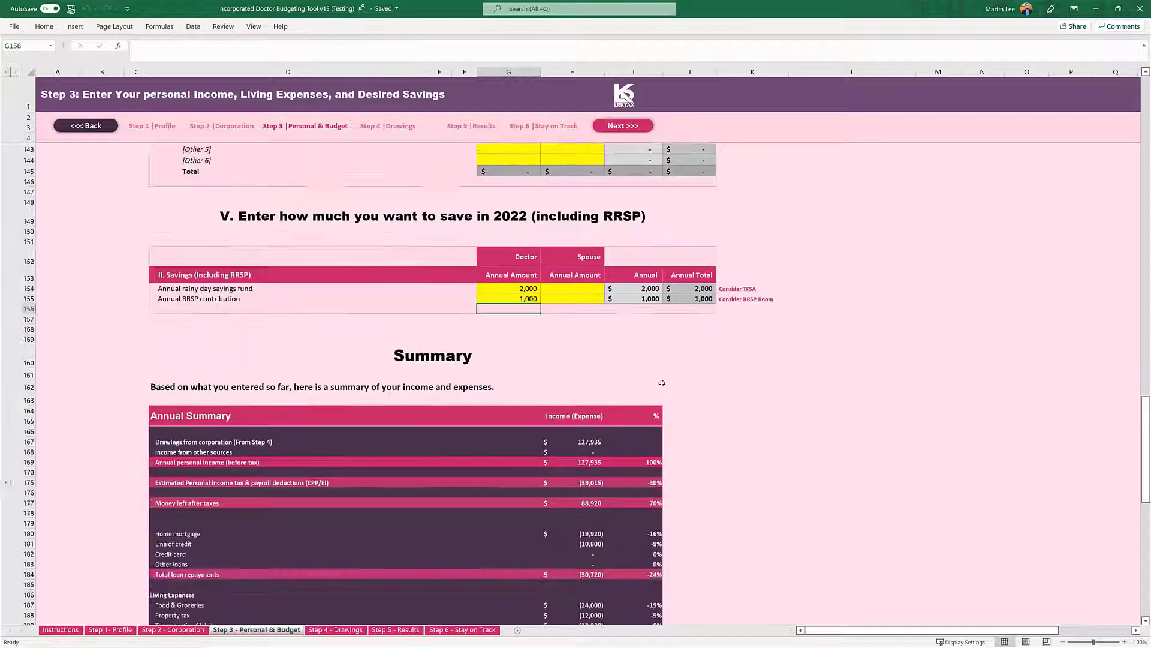
scroll(658, 388, up, 20)
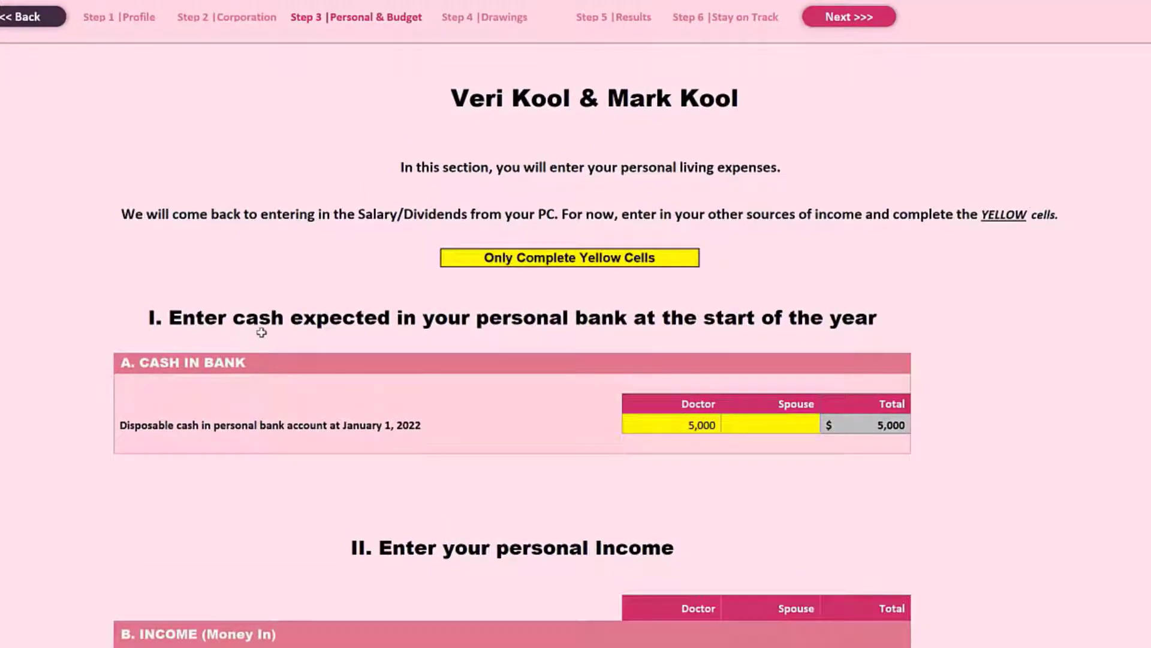
scroll(870, 354, down, 1)
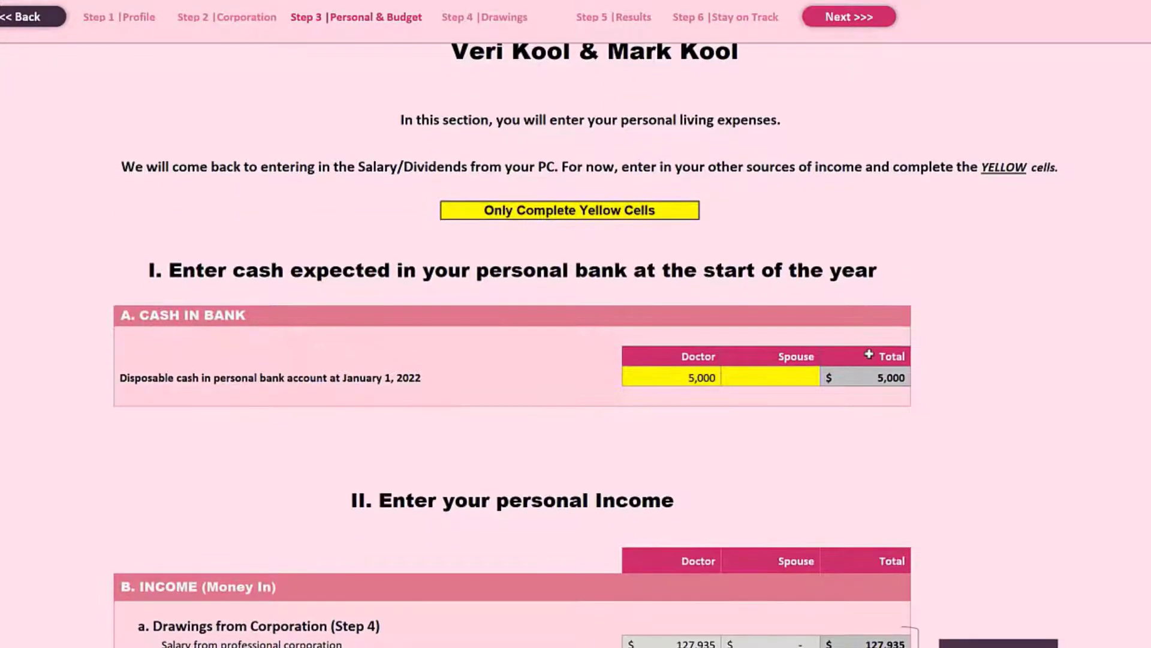
click(662, 376)
Review the personal income section, covering drawings from the corporation, other sources of income, capital gain and total money in.
scroll(741, 426, down, 2)
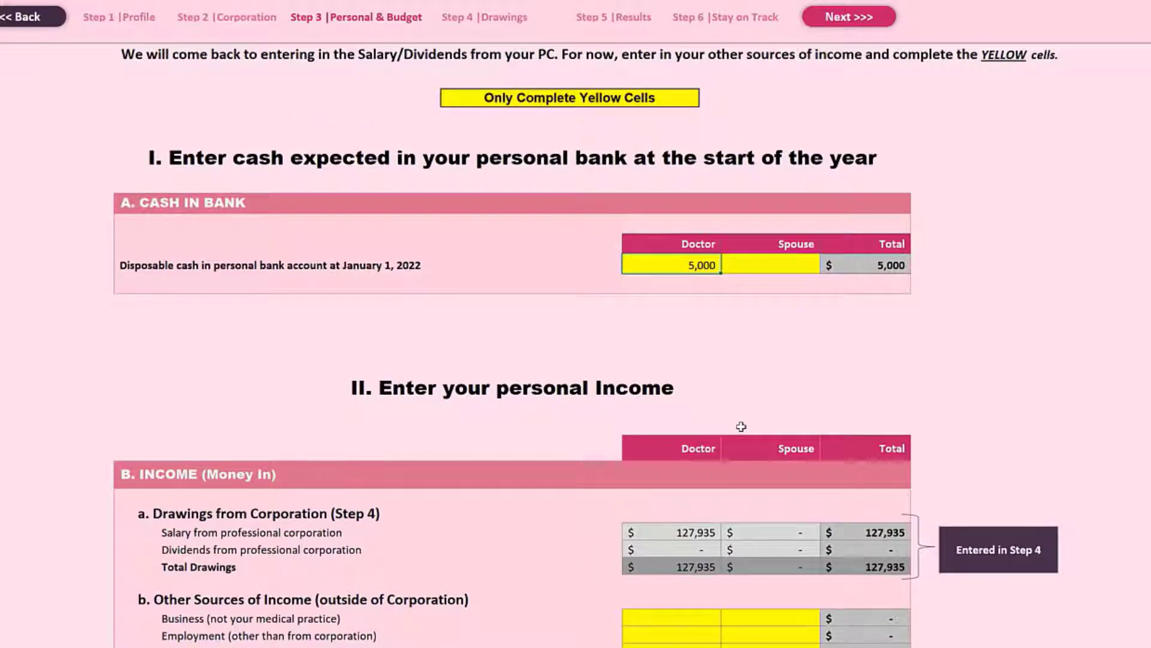
scroll(741, 427, down, 3)
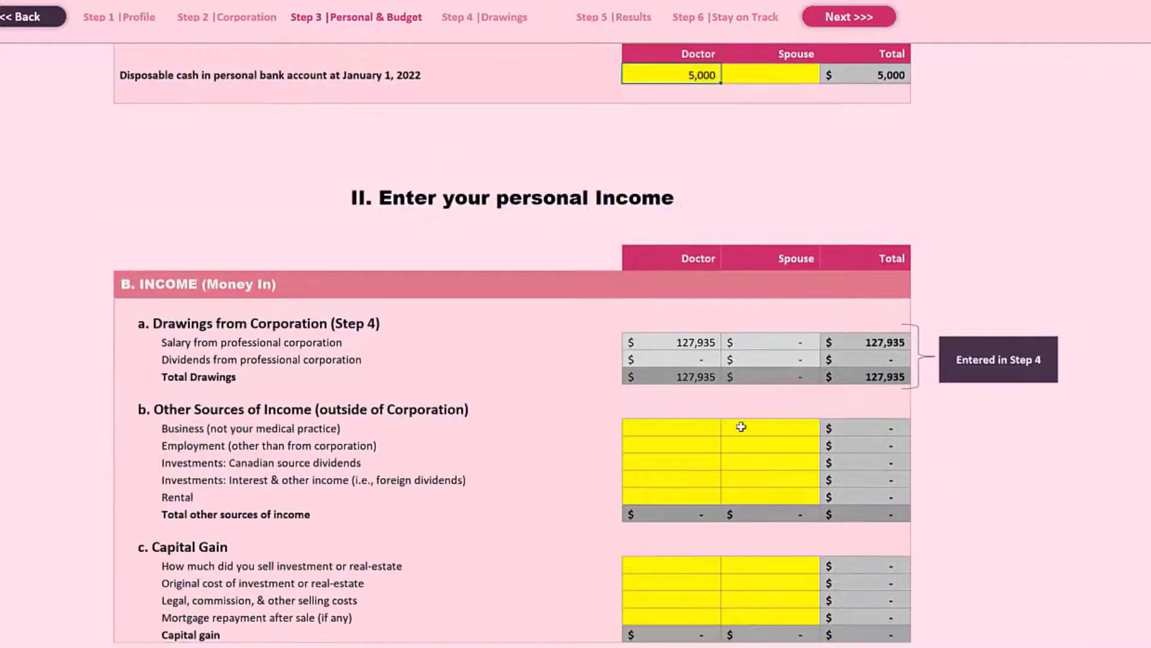
scroll(741, 427, up, 1)
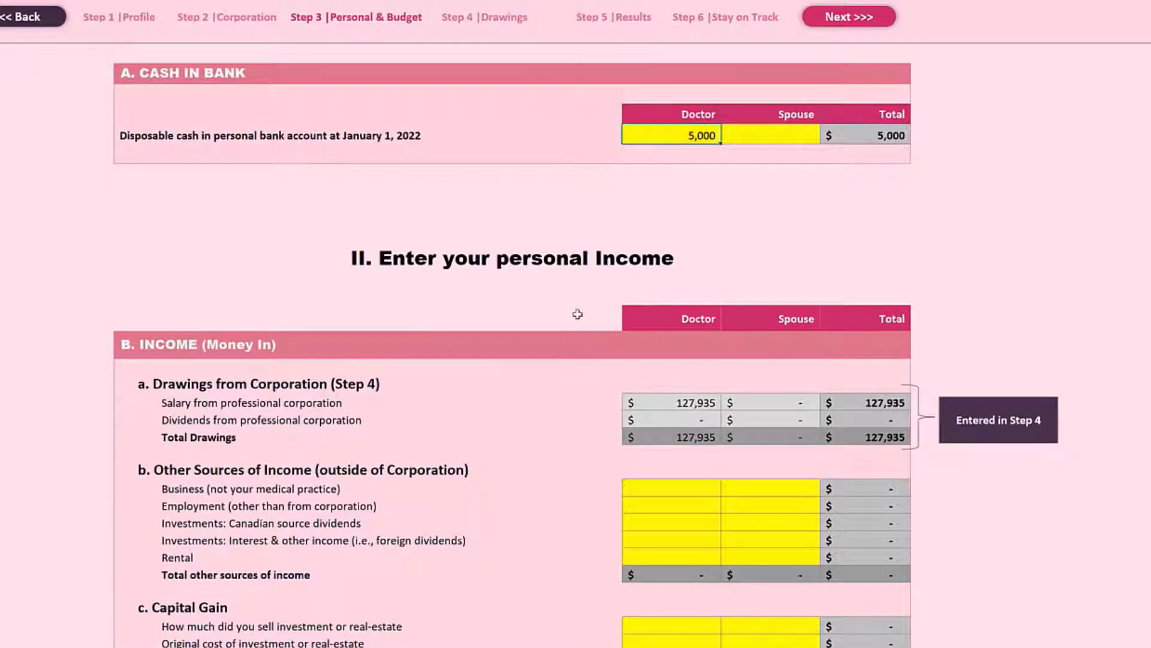
scroll(428, 565, down, 1)
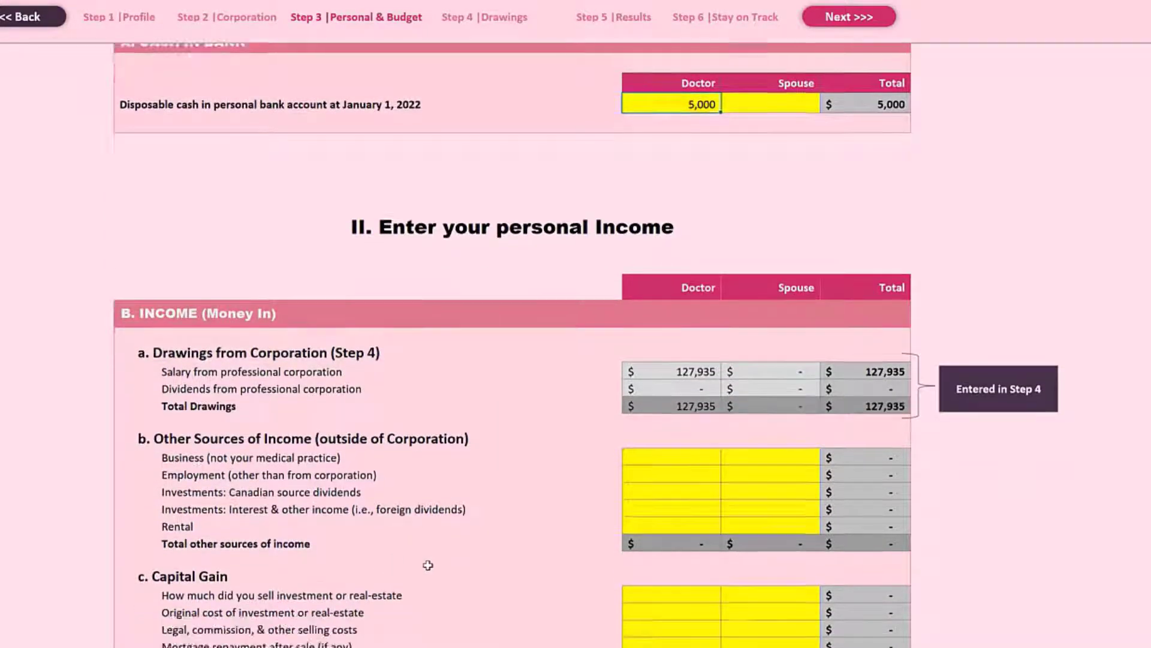
scroll(427, 565, down, 2)
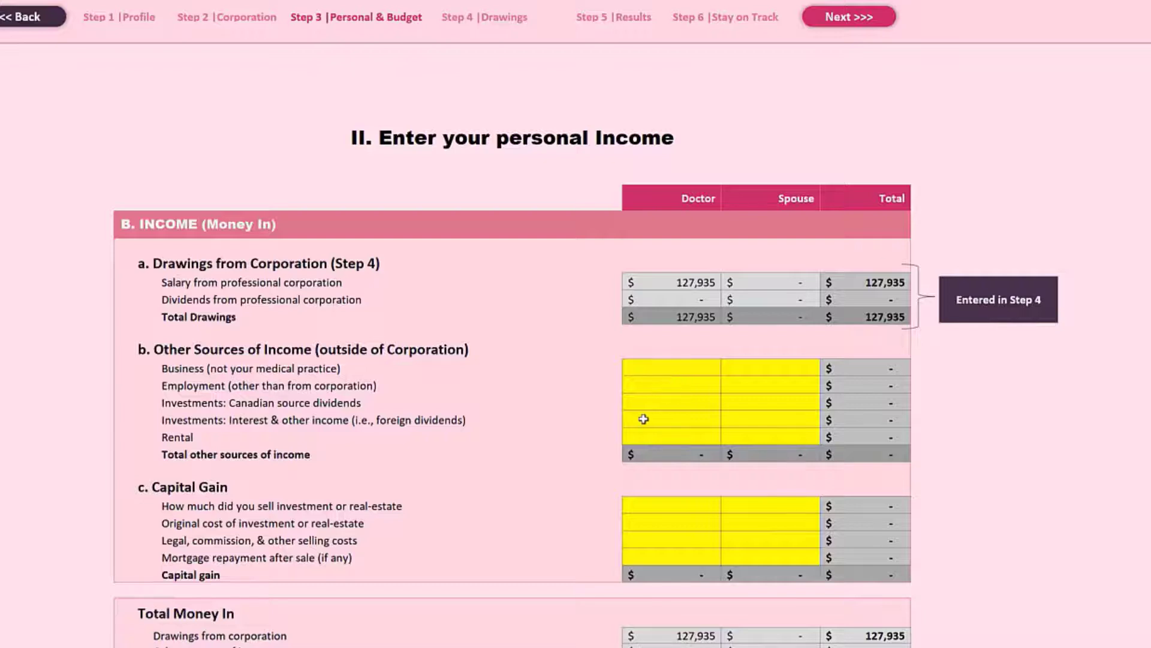
scroll(640, 417, down, 3)
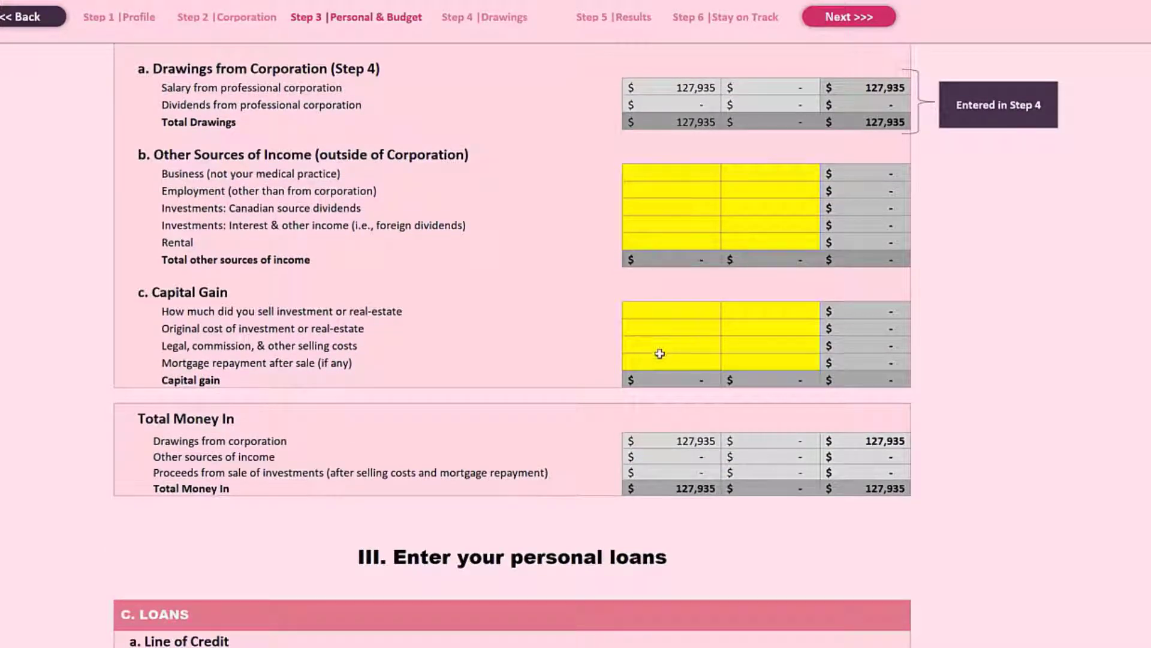
Examine the doctor's line of credit in the personal loans section, covering balance owing, interest rate, payoff years and estimated annual payment.
scroll(612, 406, down, 3)
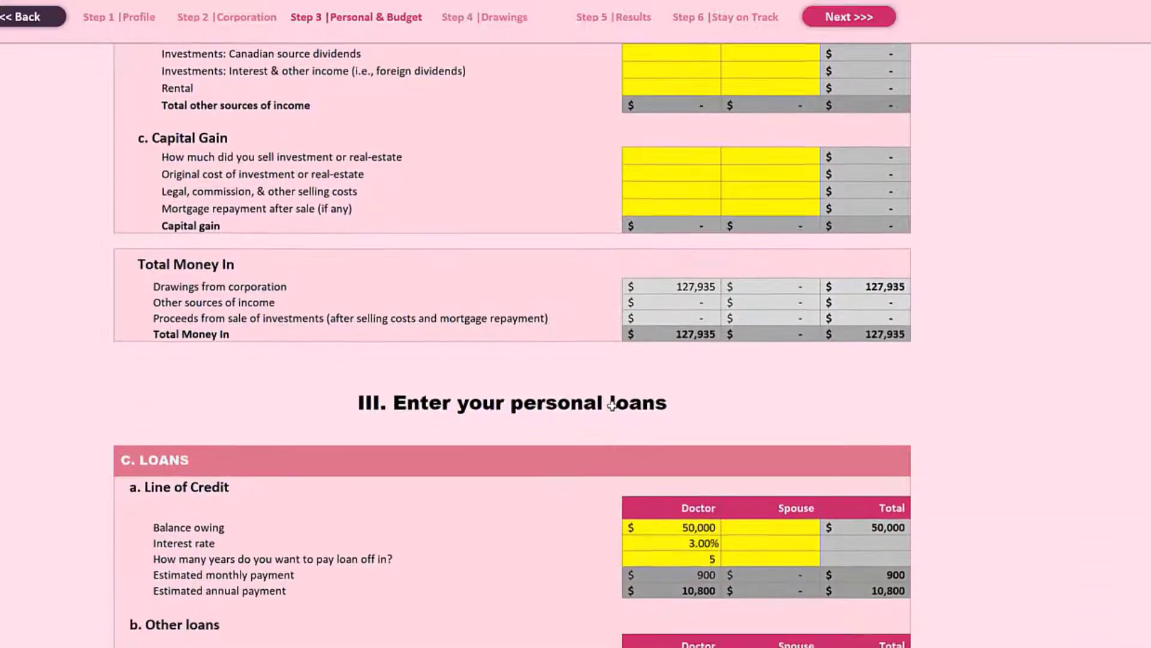
scroll(612, 406, down, 2)
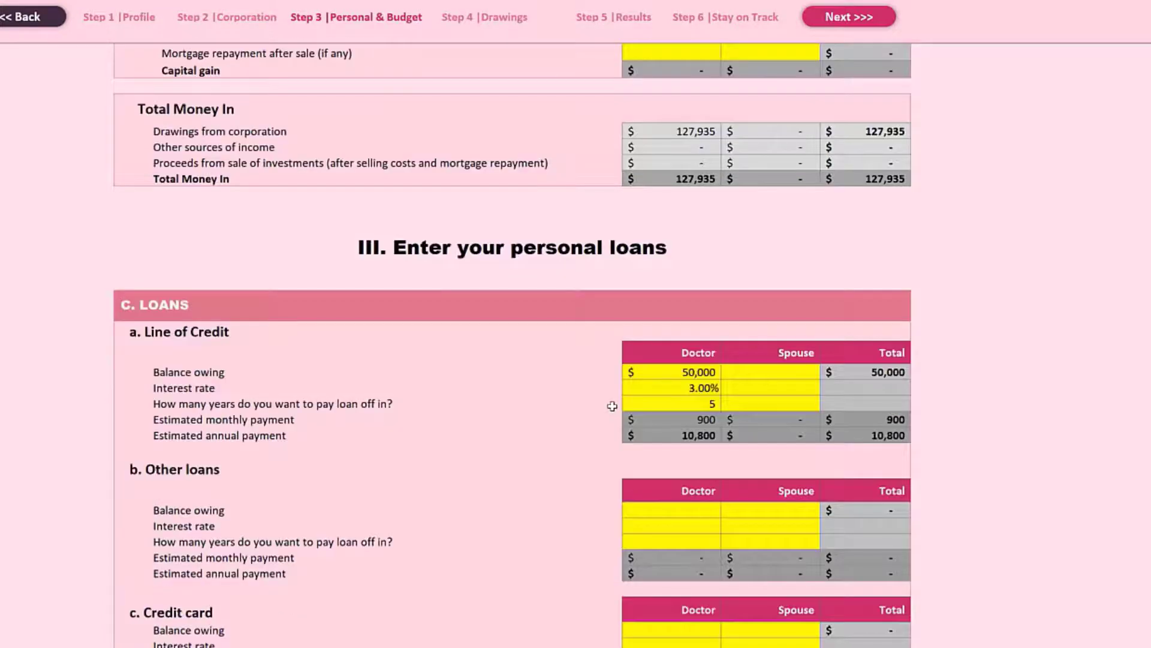
scroll(612, 406, down, 1)
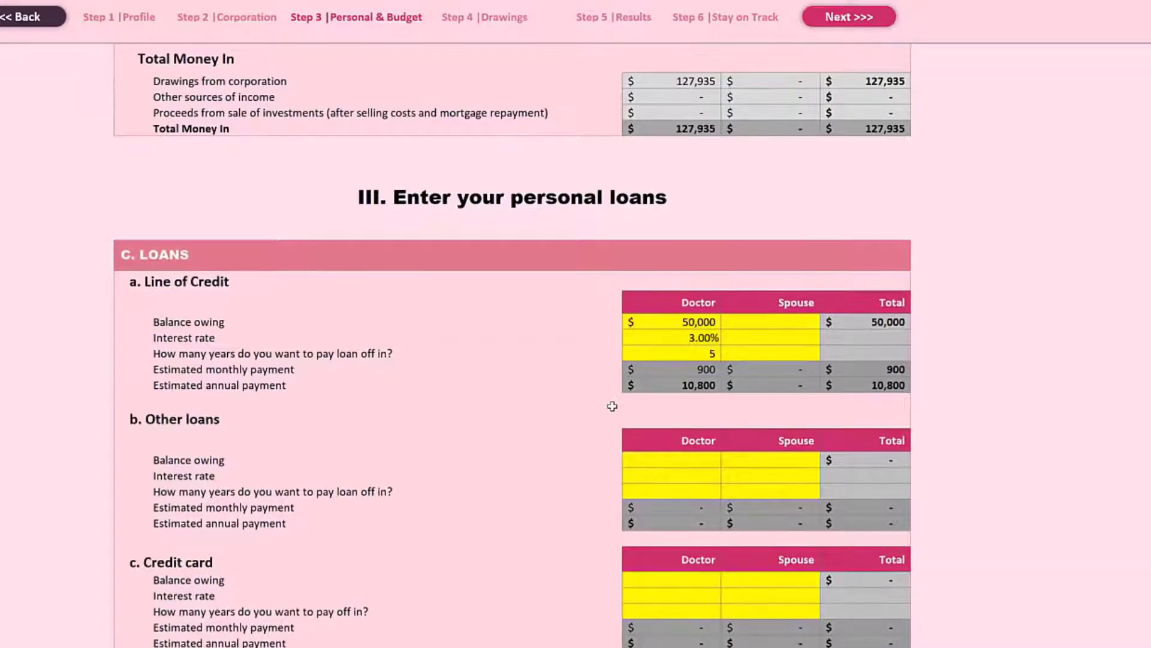
scroll(612, 406, down, 1)
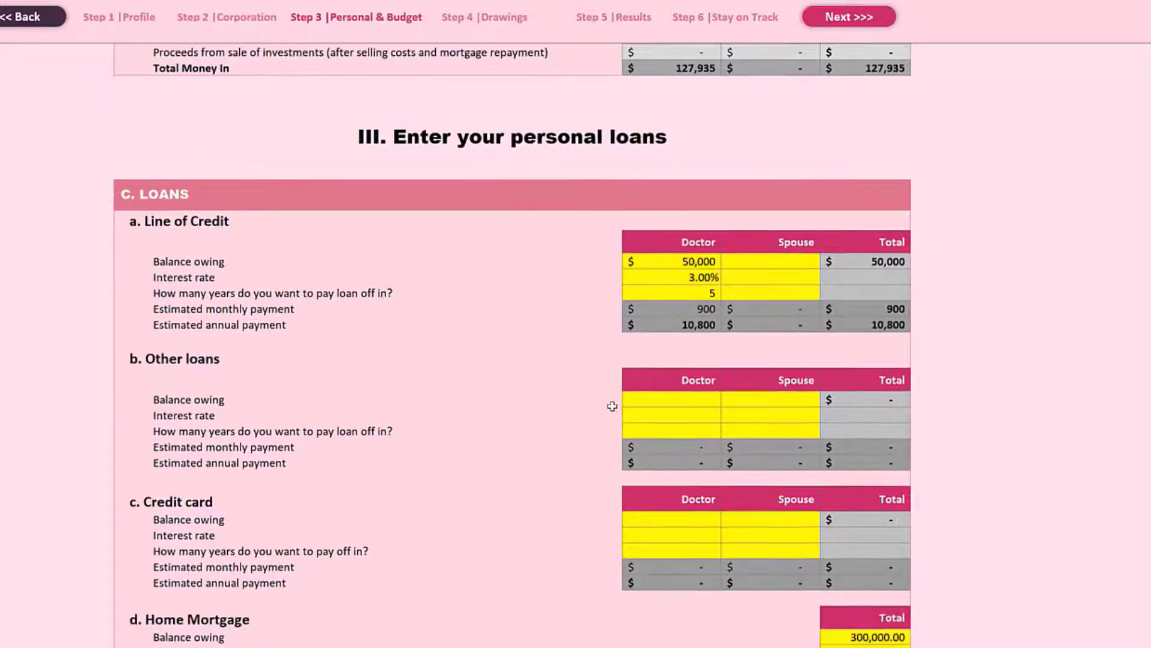
click(669, 263)
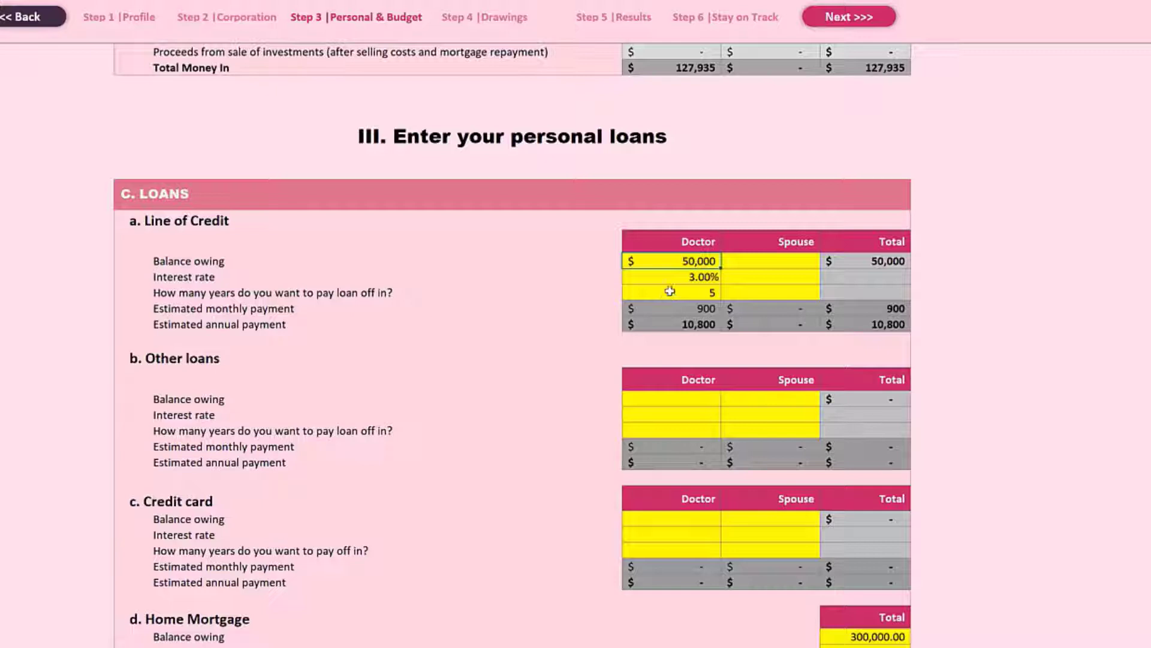
key(Down)
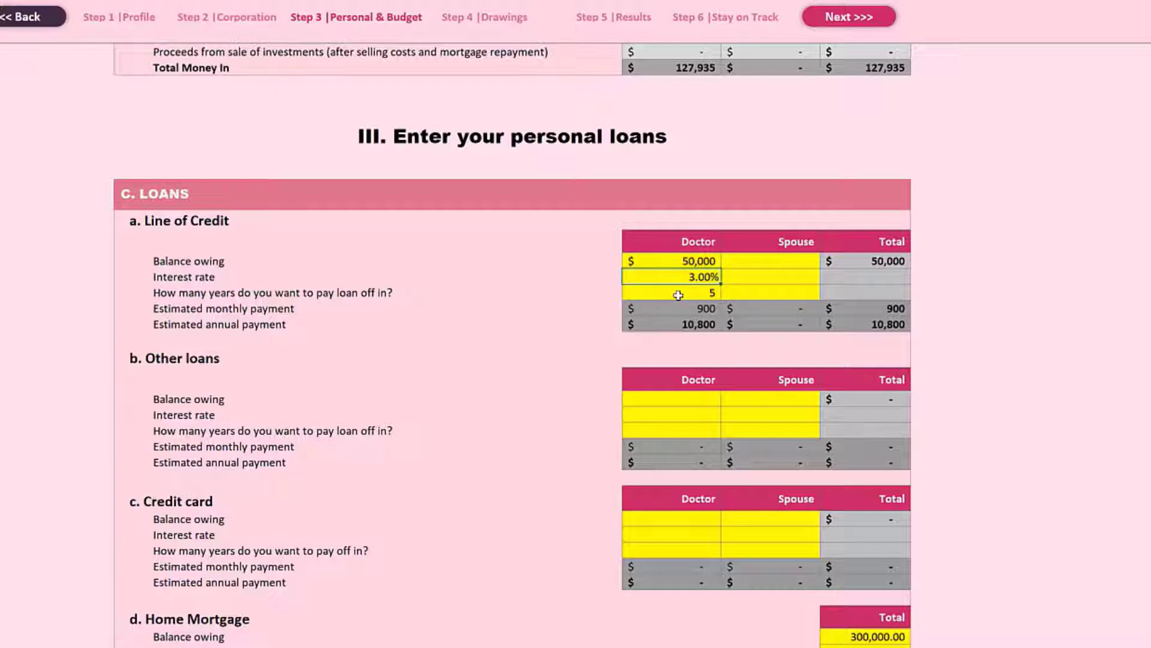
key(Down)
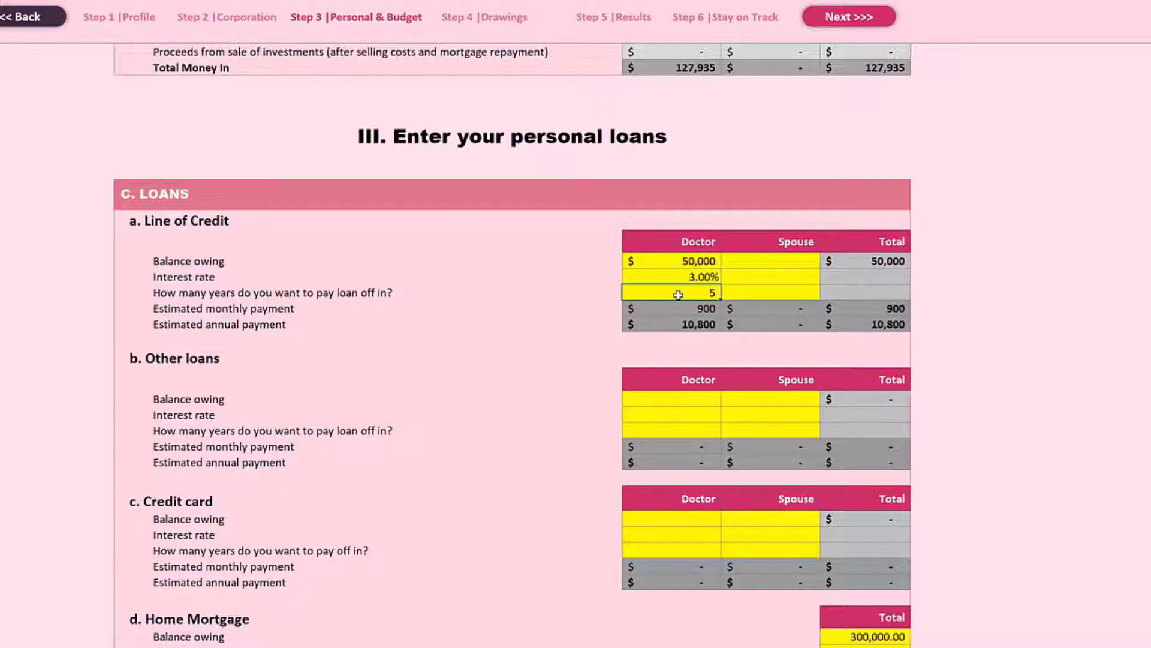
click(656, 319)
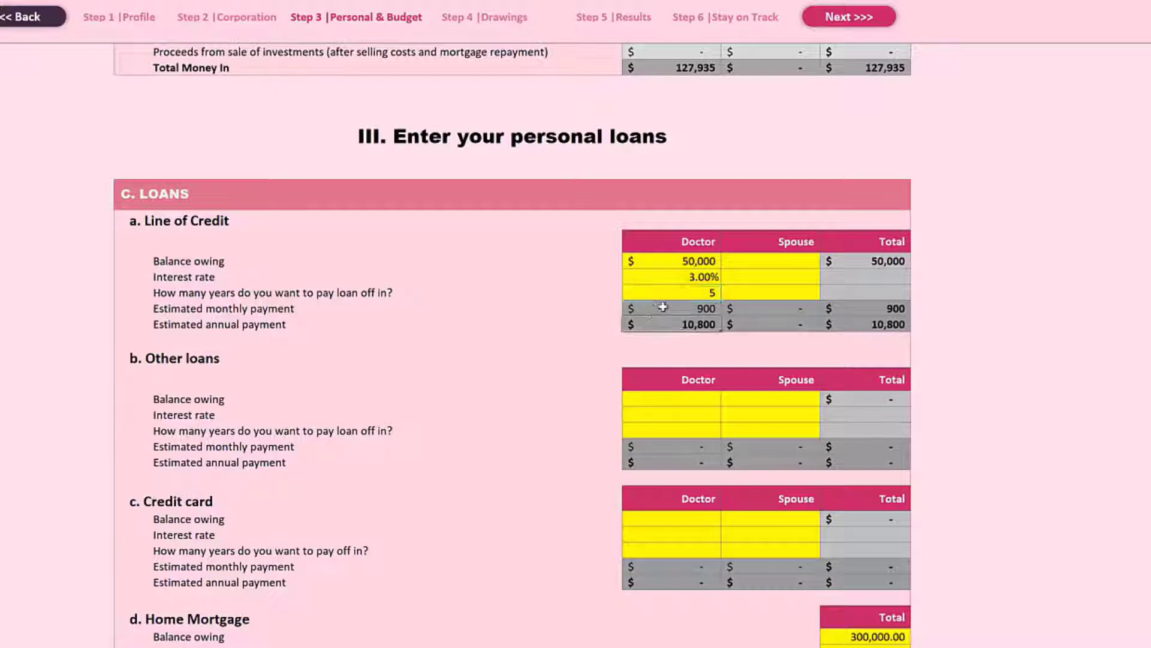
Try a 10-year payoff period for the doctor's line of credit, and set it back to 5 years.
click(666, 293)
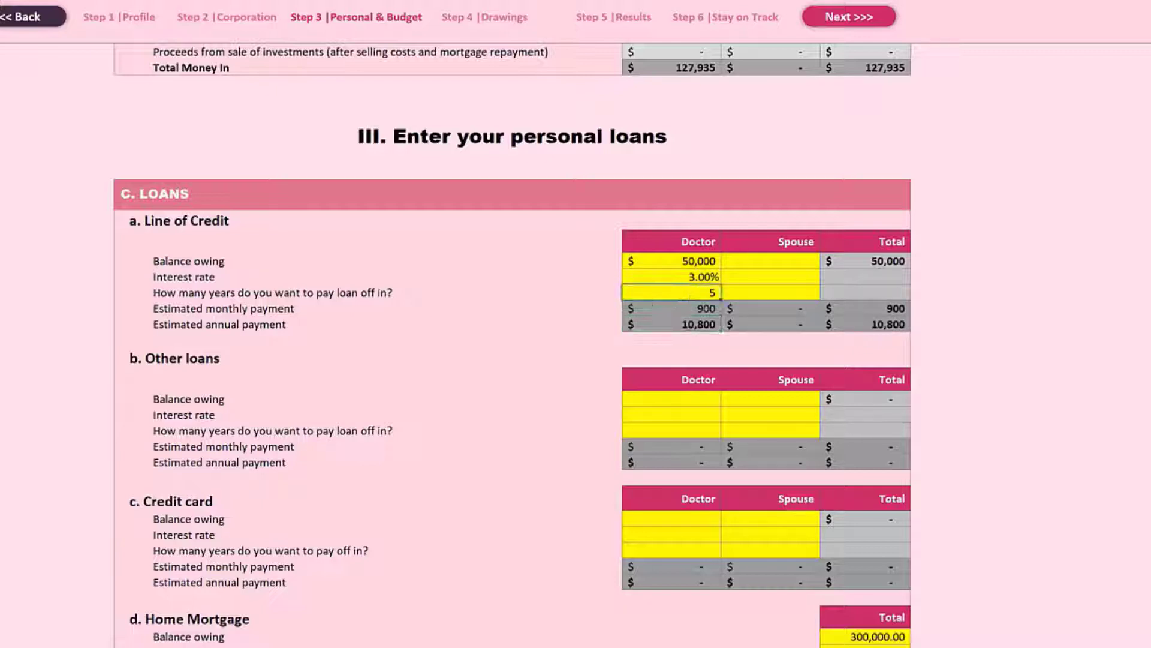
text(10)
key(Return)
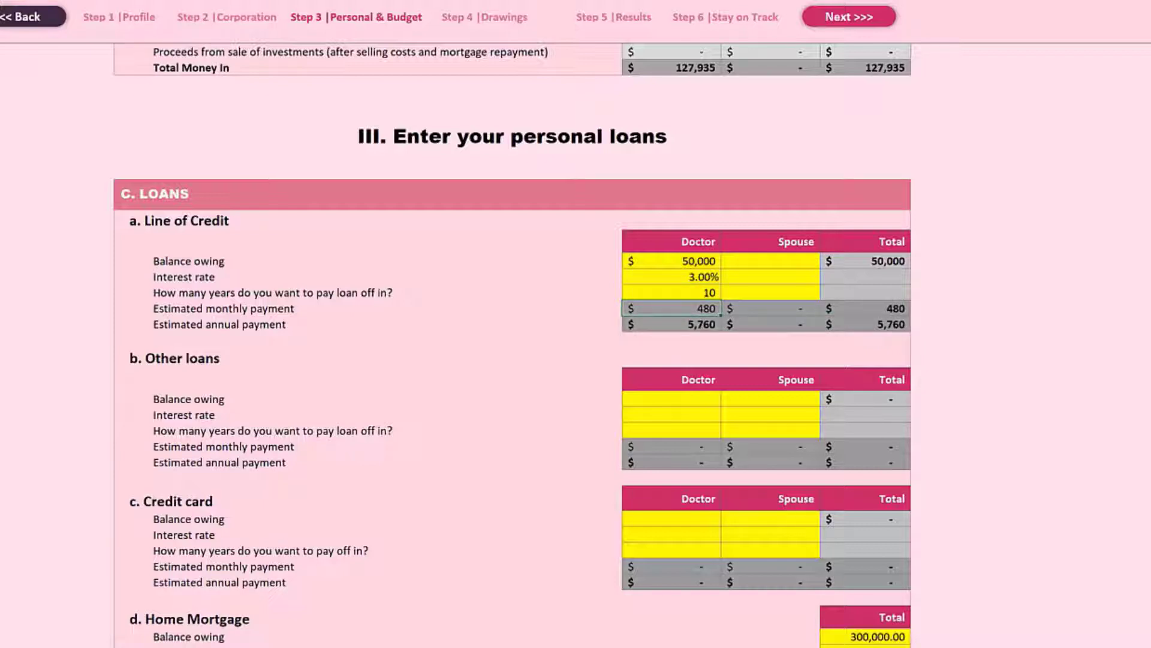
click(704, 294)
text(5)
key(Return)
Review the other loans, credit card and home mortgage sections, including the mortgage's remaining term.
scroll(1147, 388, down, 2)
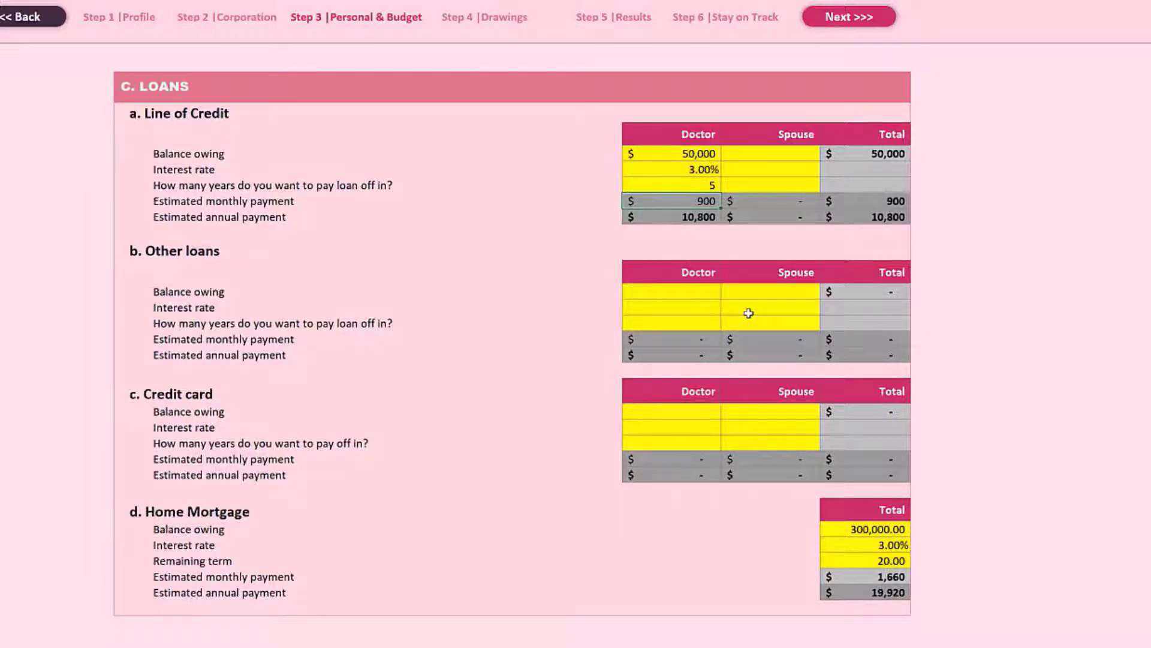
scroll(749, 312, down, 3)
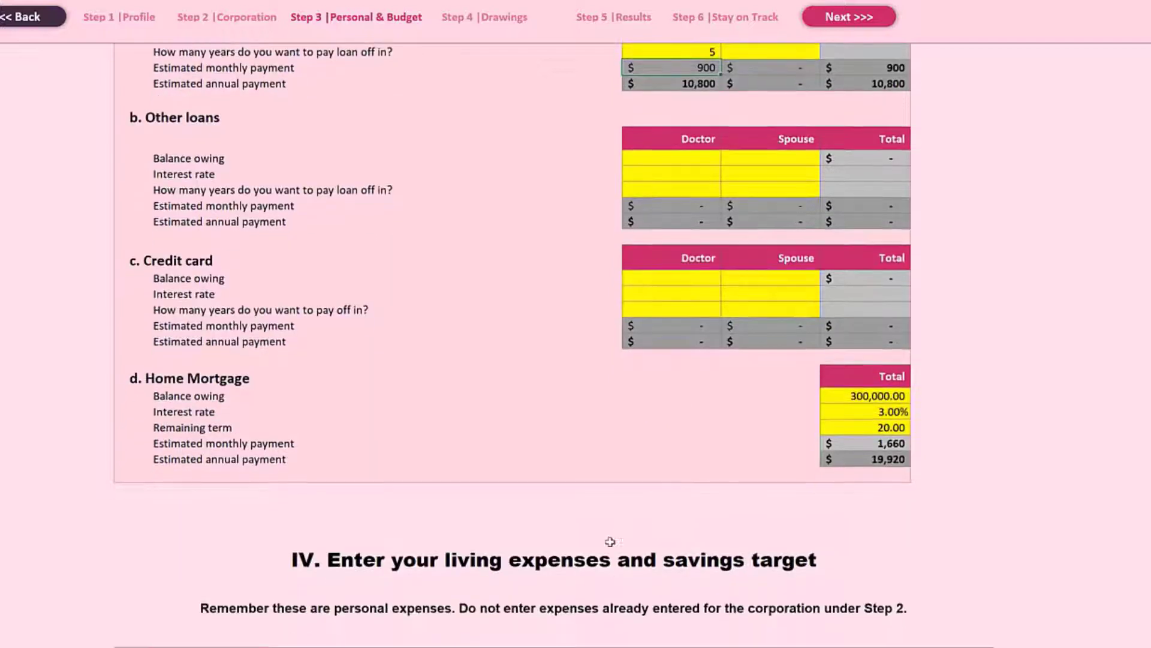
click(870, 427)
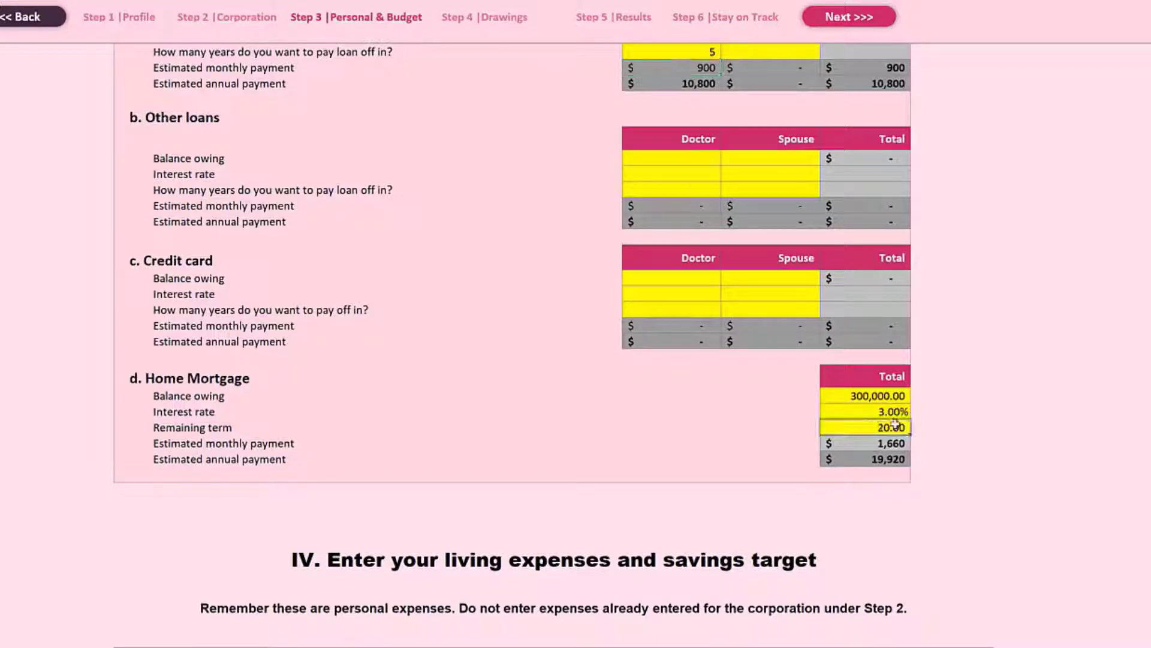
scroll(994, 410, down, 2)
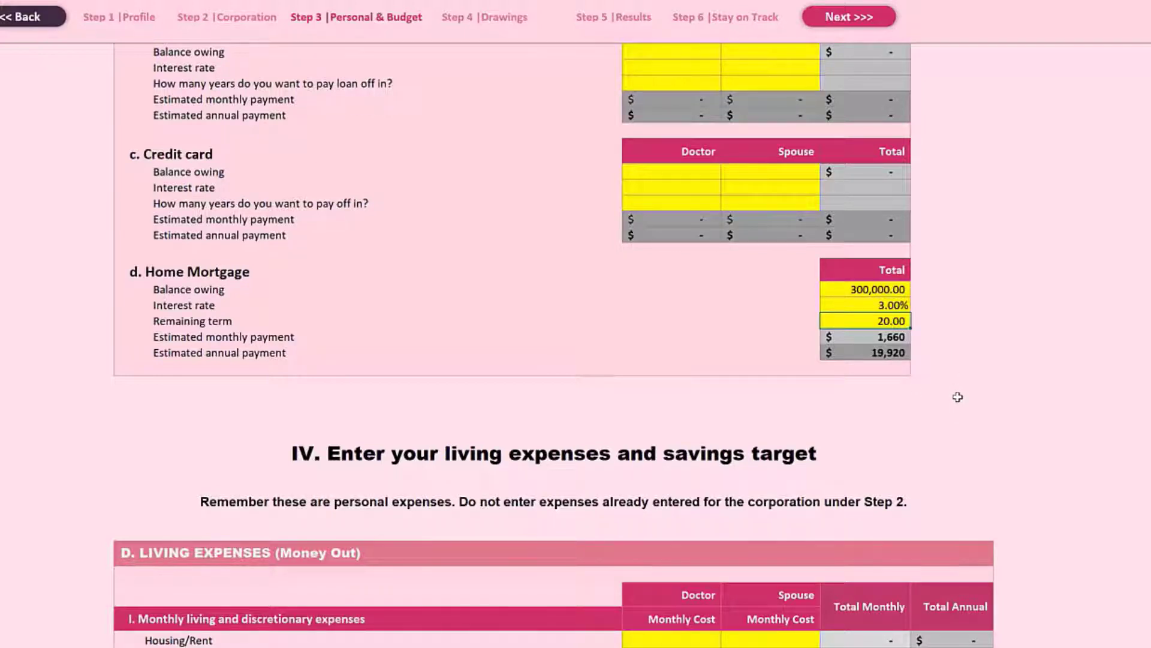
scroll(734, 414, up, 2)
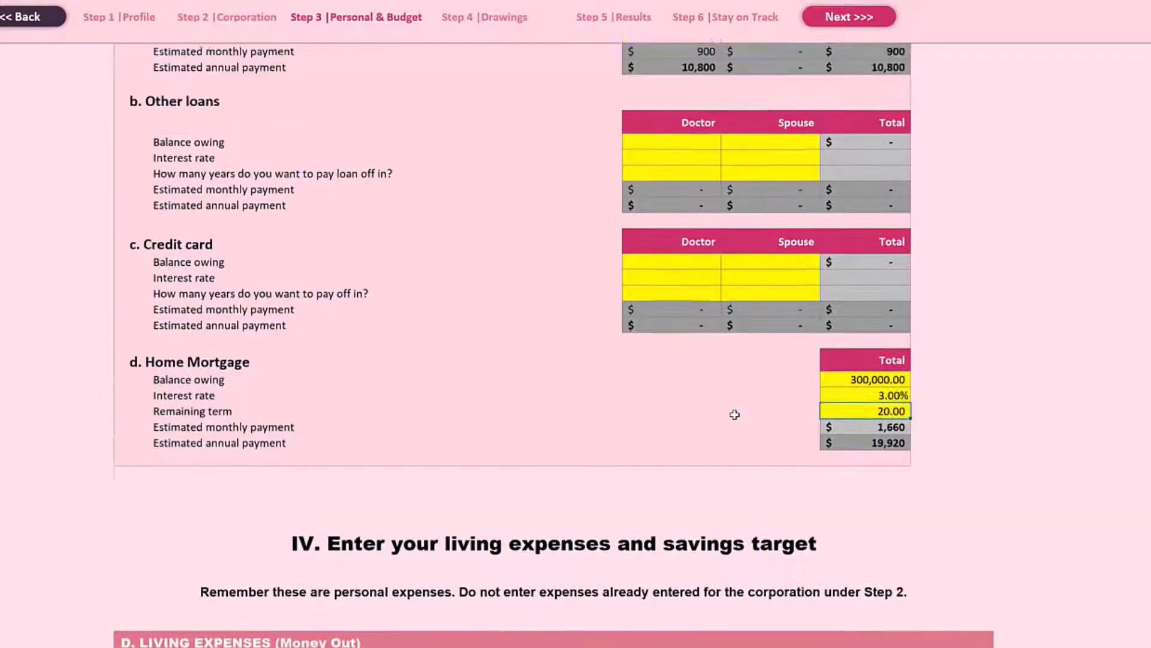
Review the monthly living expenses and the other personal and discretionary expense categories for doctor and spouse.
scroll(734, 415, down, 5)
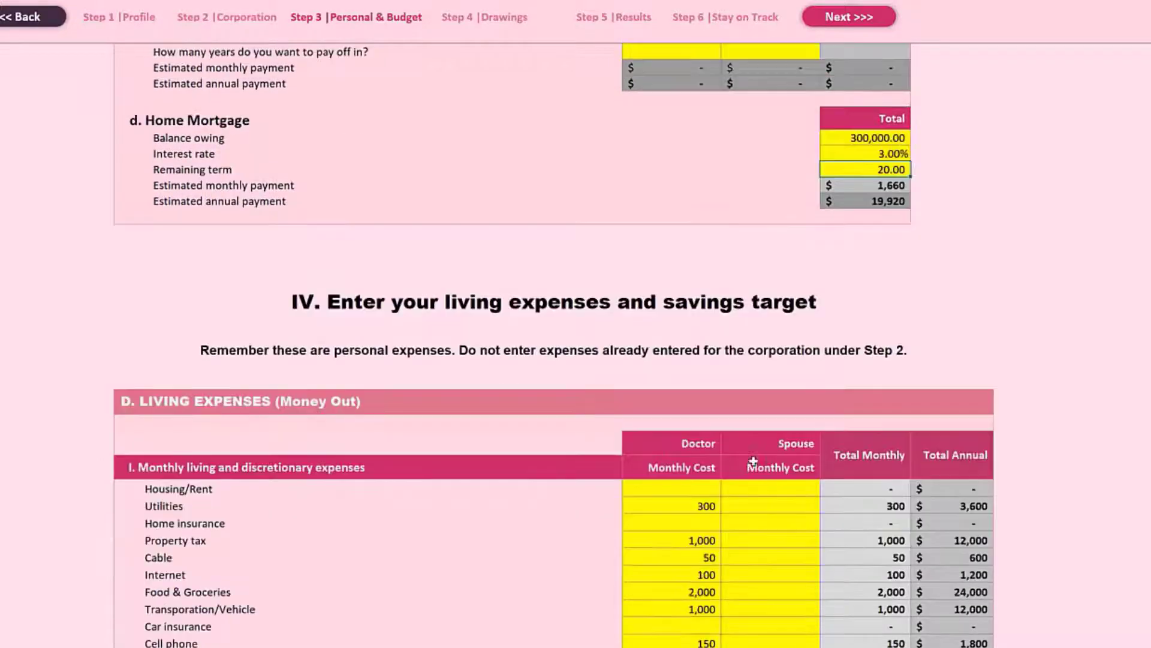
scroll(773, 511, down, 1)
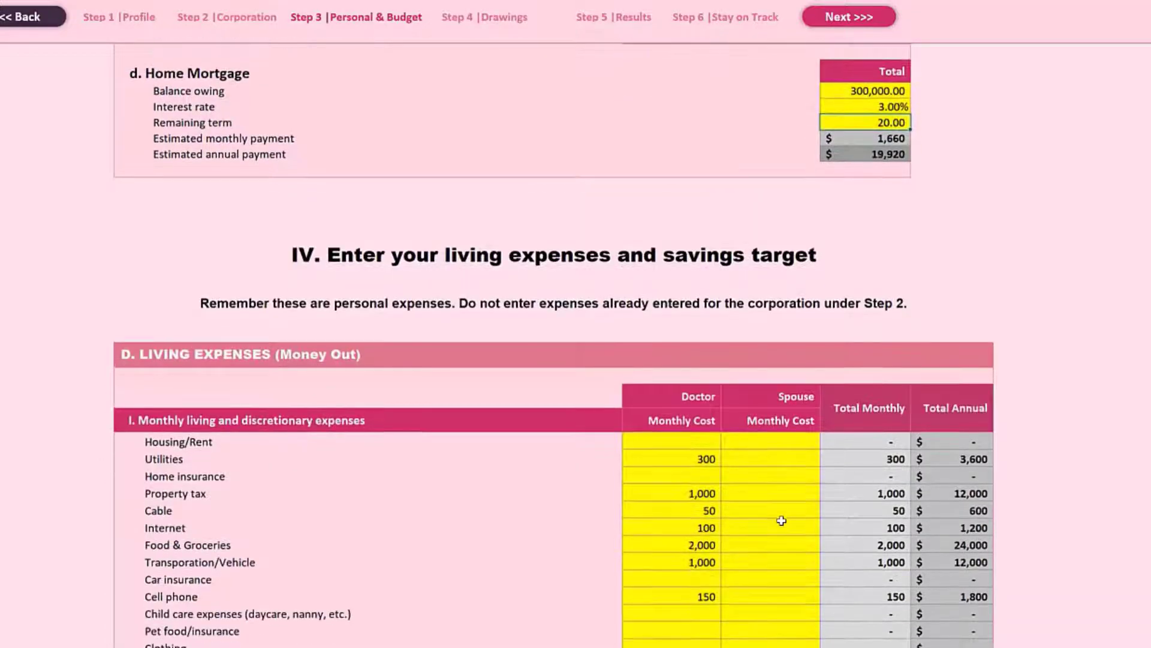
scroll(779, 519, down, 2)
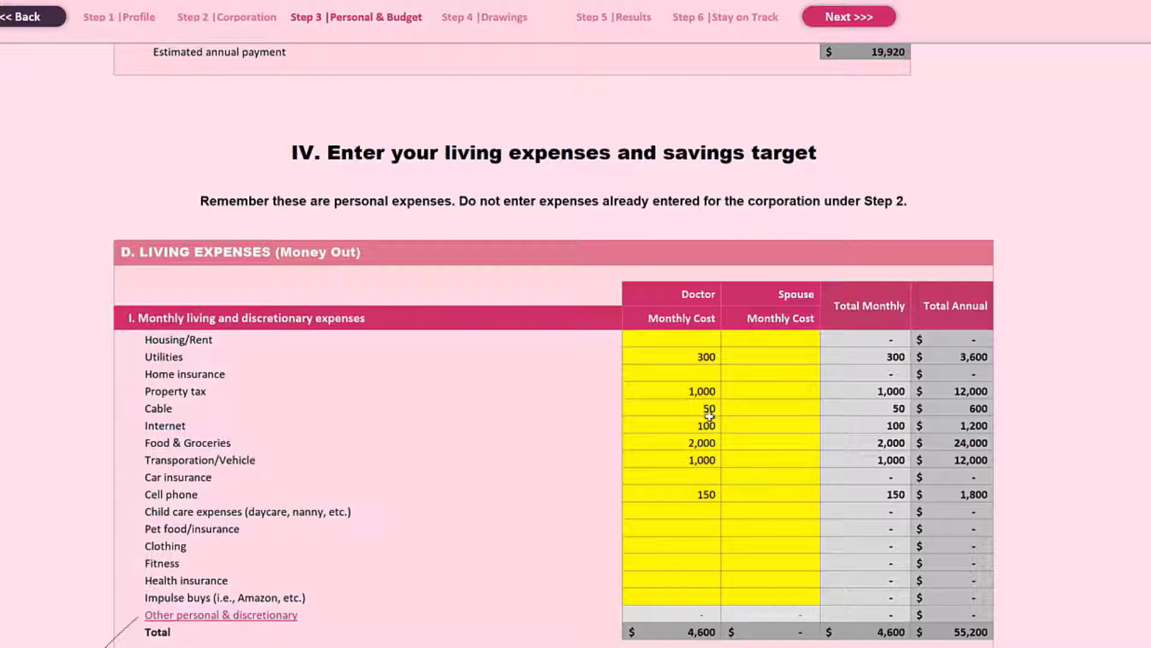
scroll(690, 565, down, 2)
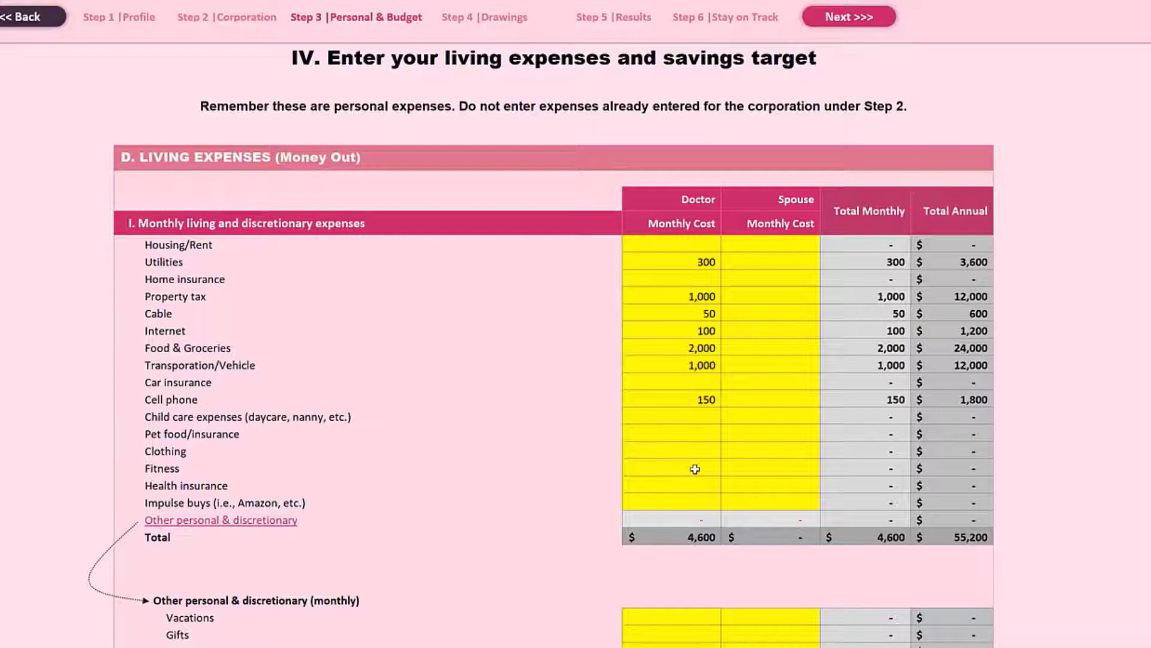
scroll(694, 468, down, 3)
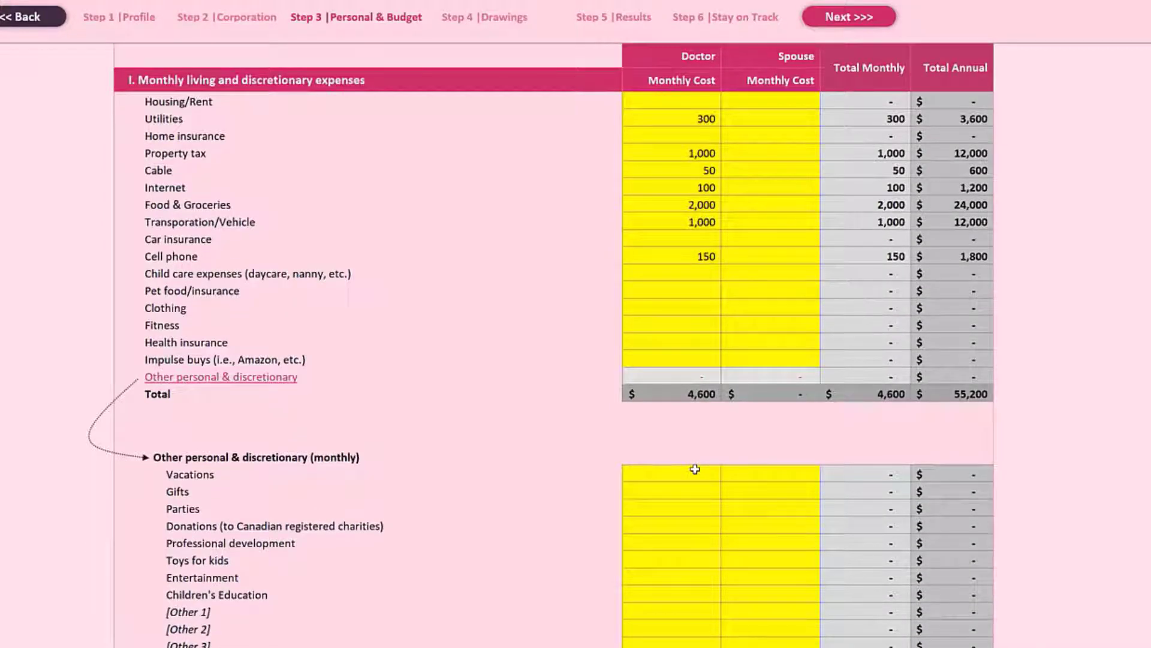
scroll(694, 469, down, 6)
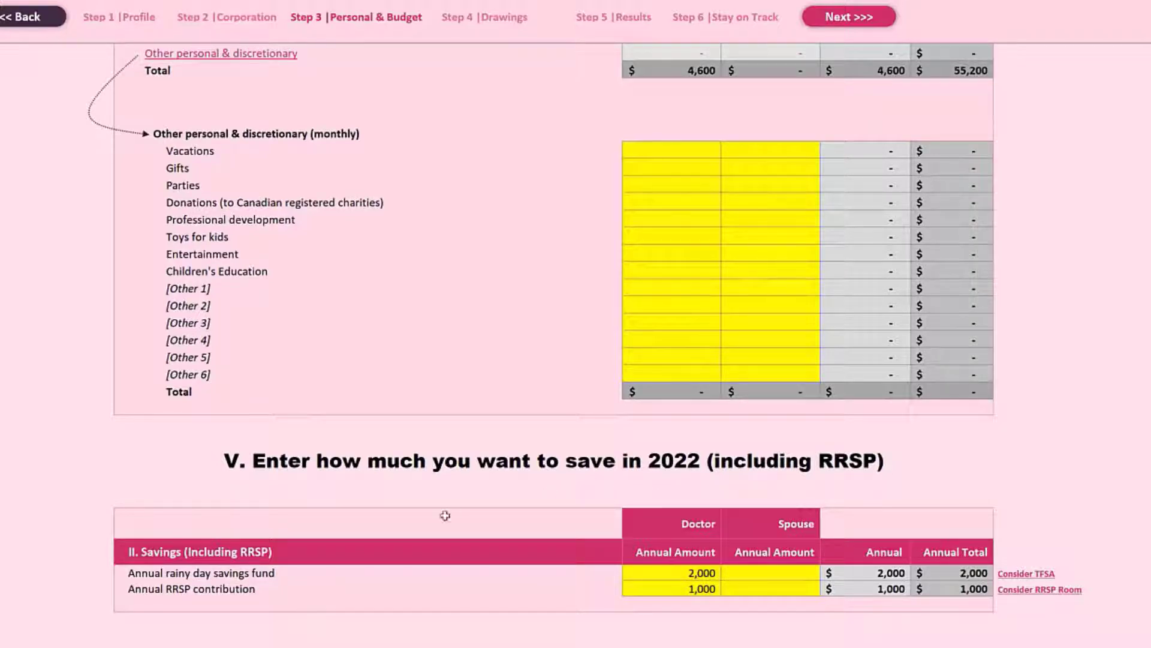
Set the doctor's annual RRSP contribution to 20,000 in the savings section.
scroll(243, 556, down, 1)
scroll(244, 556, down, 1)
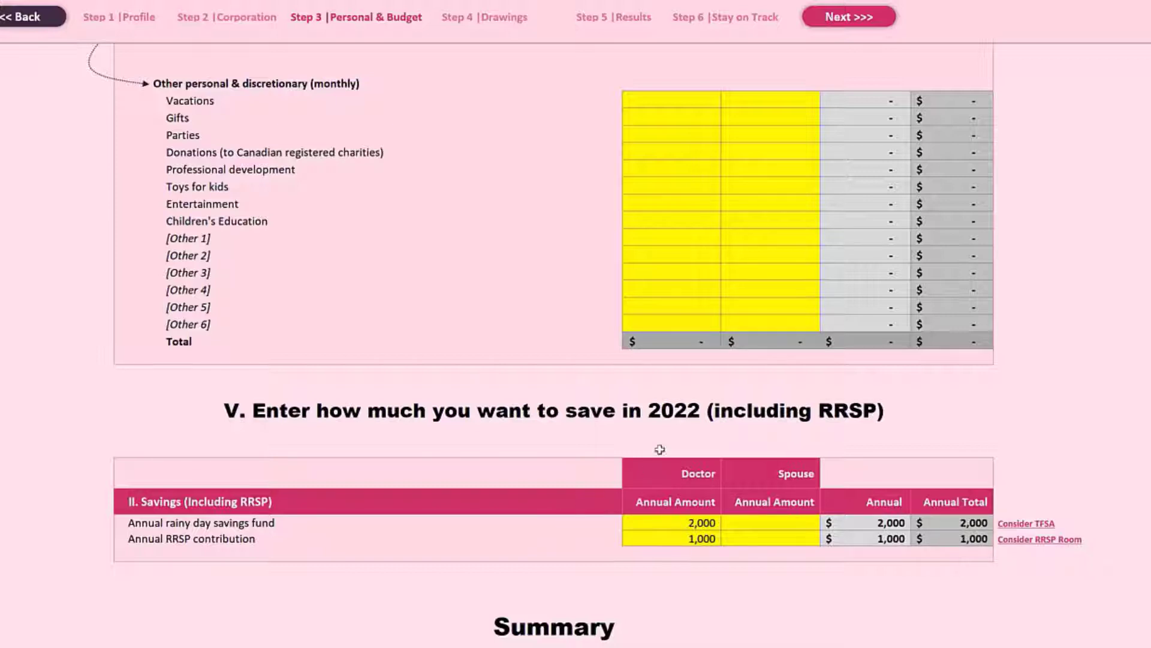
click(655, 542)
text(20,00)
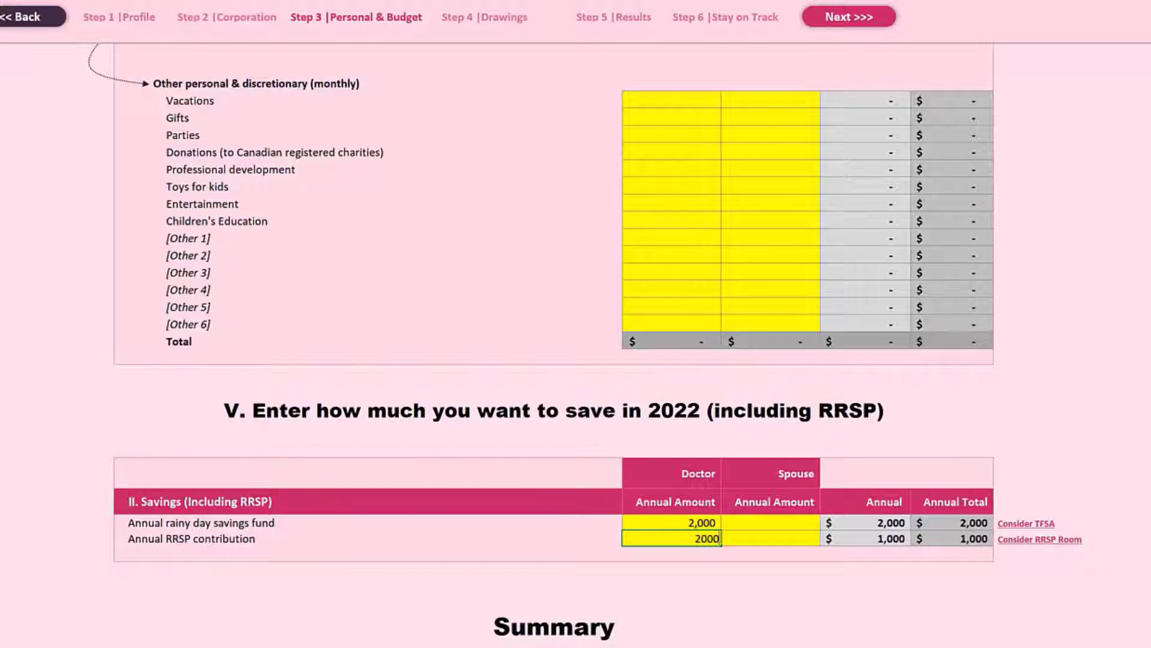
text(0)
key(Return)
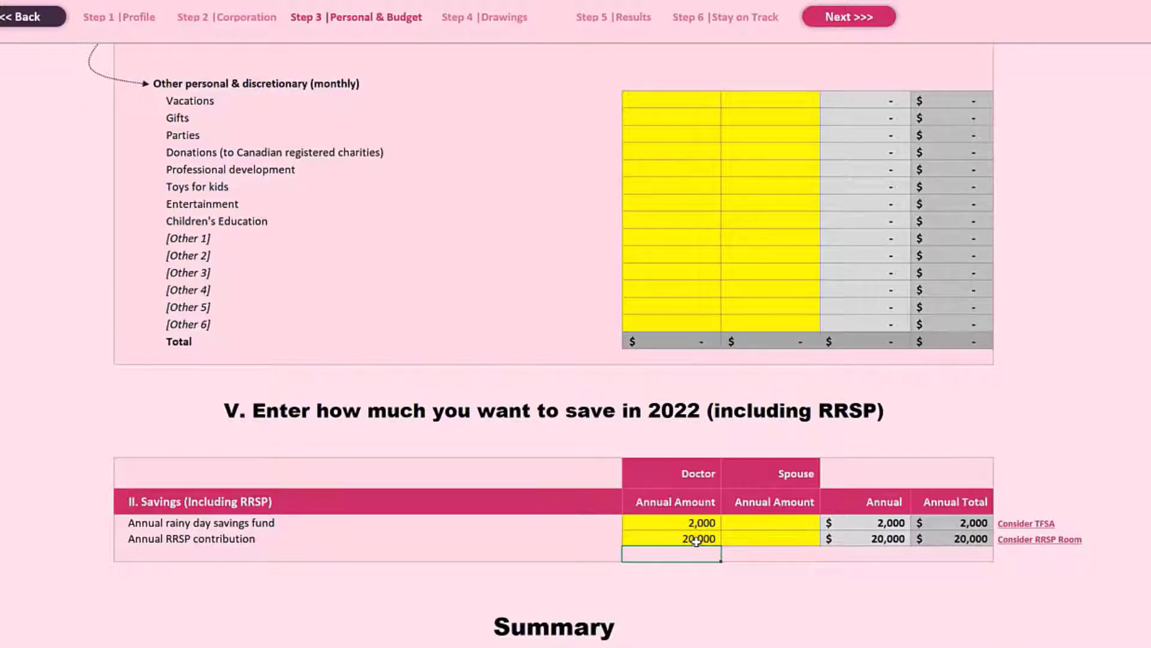
Clear the salary and dividend amounts on the Step 4 - Drawings sheet.
scroll(791, 572, down, 6)
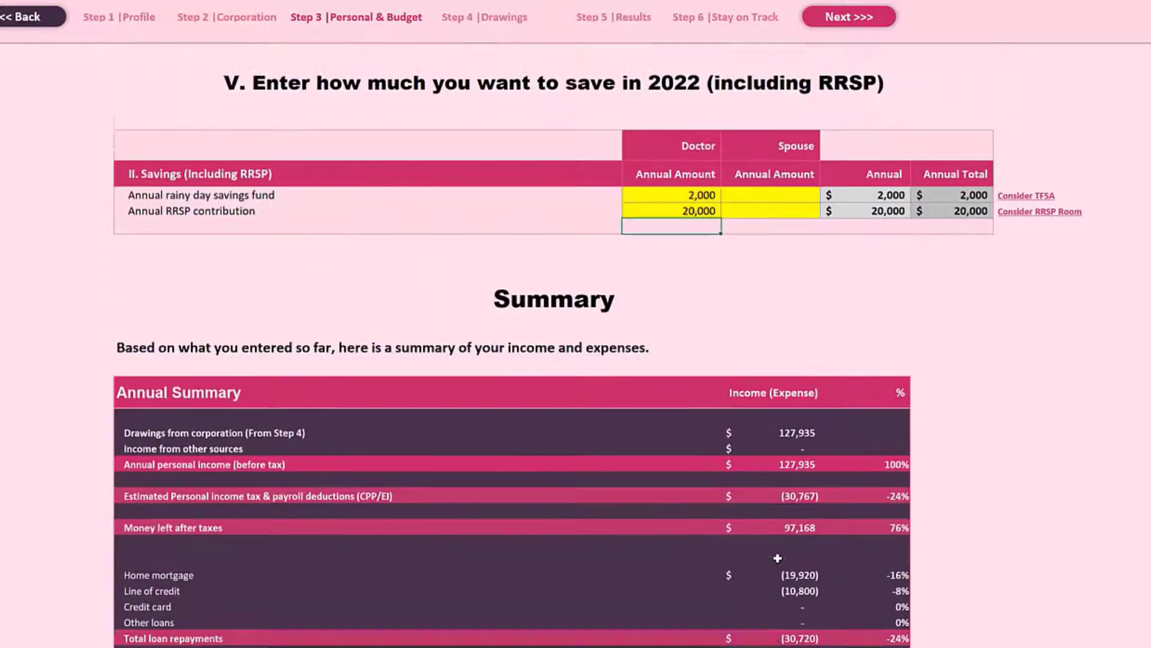
scroll(777, 558, down, 7)
click(852, 18)
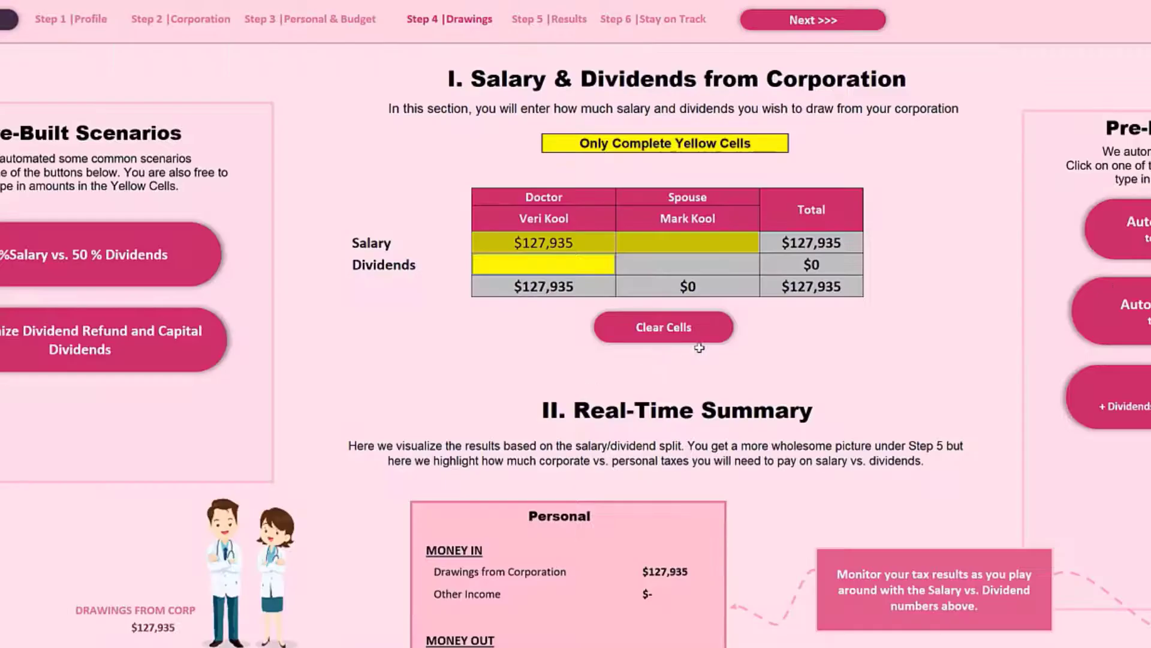
click(686, 335)
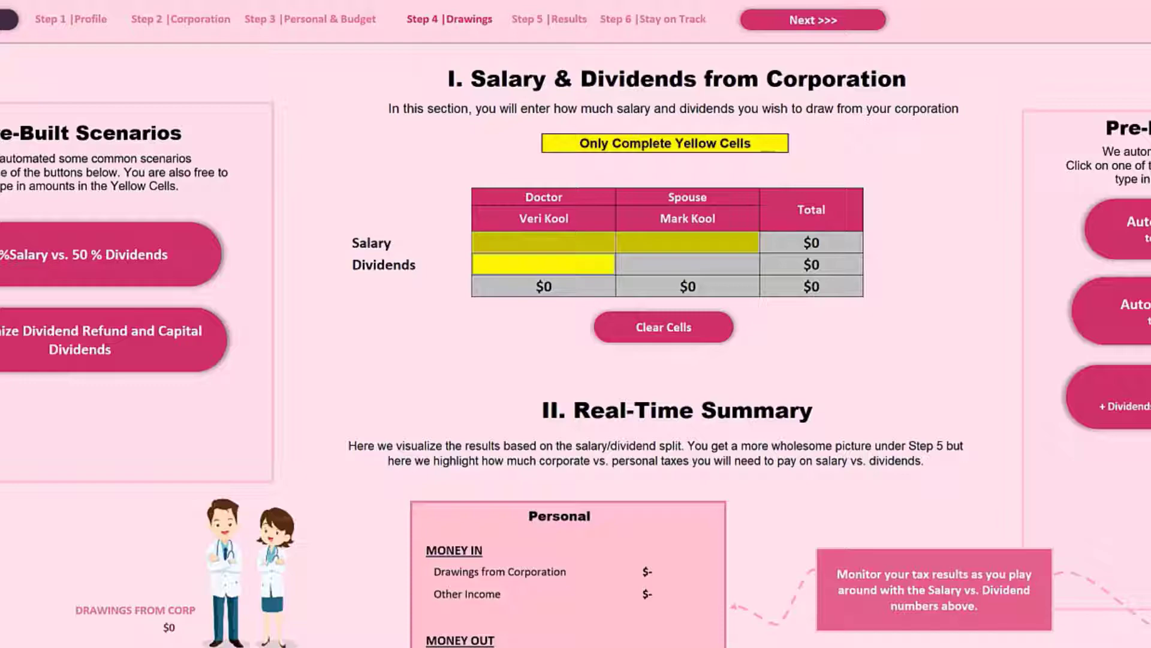
Return to the Step 3 - Personal & Budget sheet and examine the annual summary from drawings down to net cash inflow (outflow).
click(543, 646)
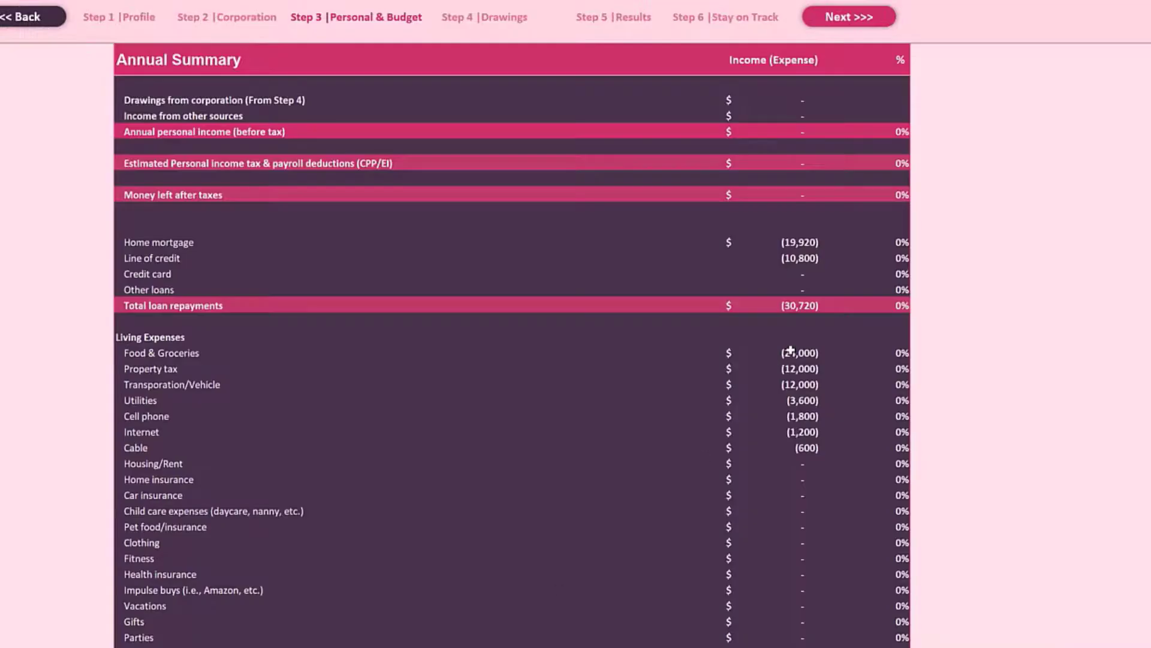
scroll(780, 273, up, 5)
scroll(884, 462, down, 7)
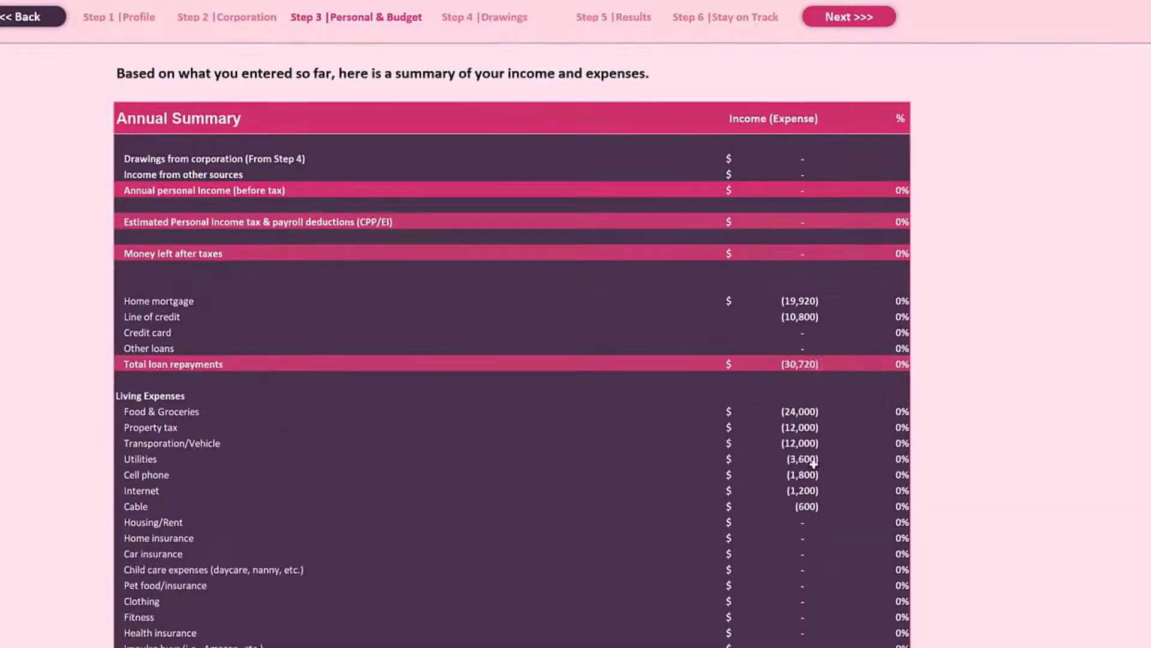
scroll(812, 461, down, 10)
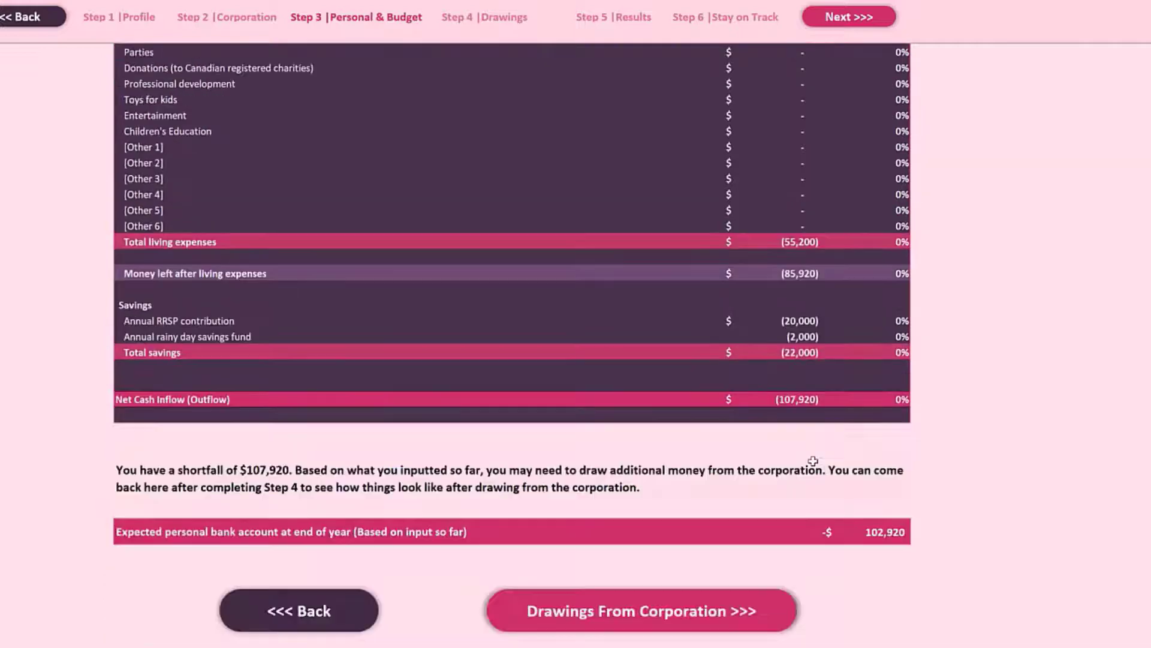
scroll(812, 461, up, 8)
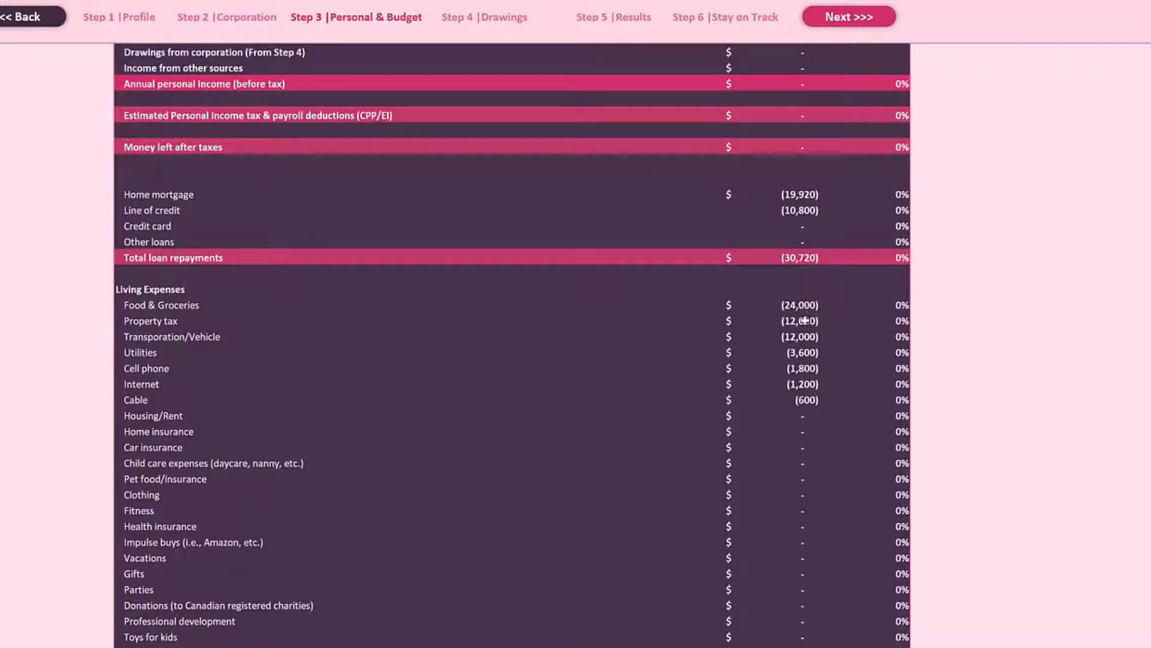
scroll(809, 394, down, 2)
scroll(809, 395, down, 8)
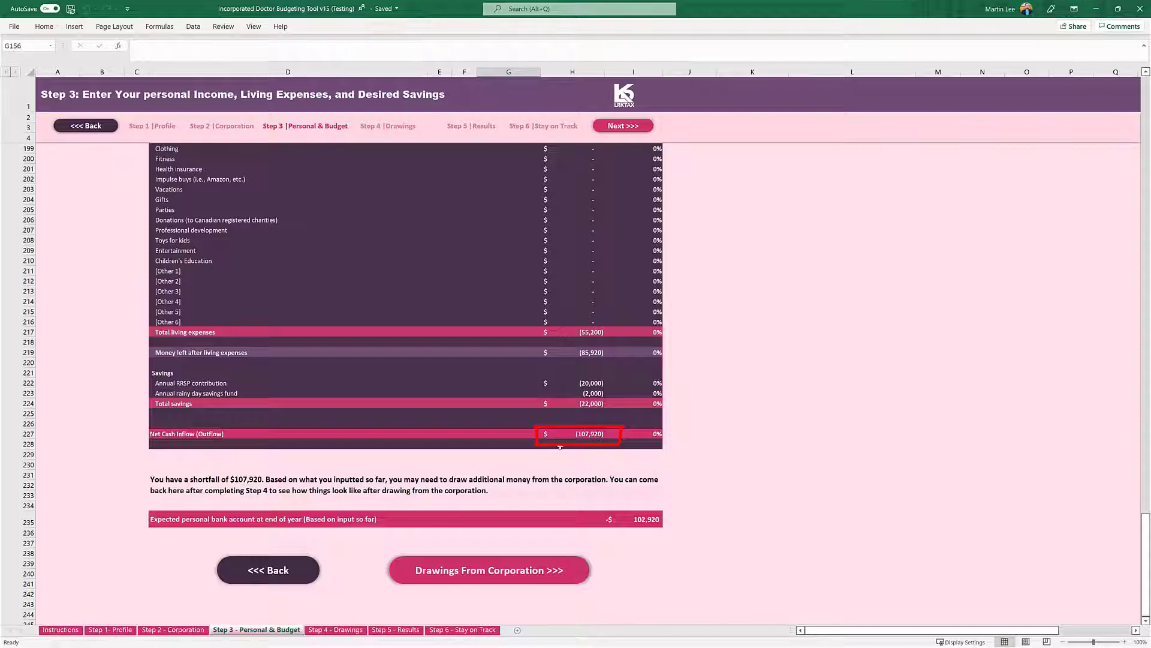
Apply the pre-built scenario on the Step 4 - Drawings sheet that auto calculates 100% salary to cover personal expenses.
click(338, 629)
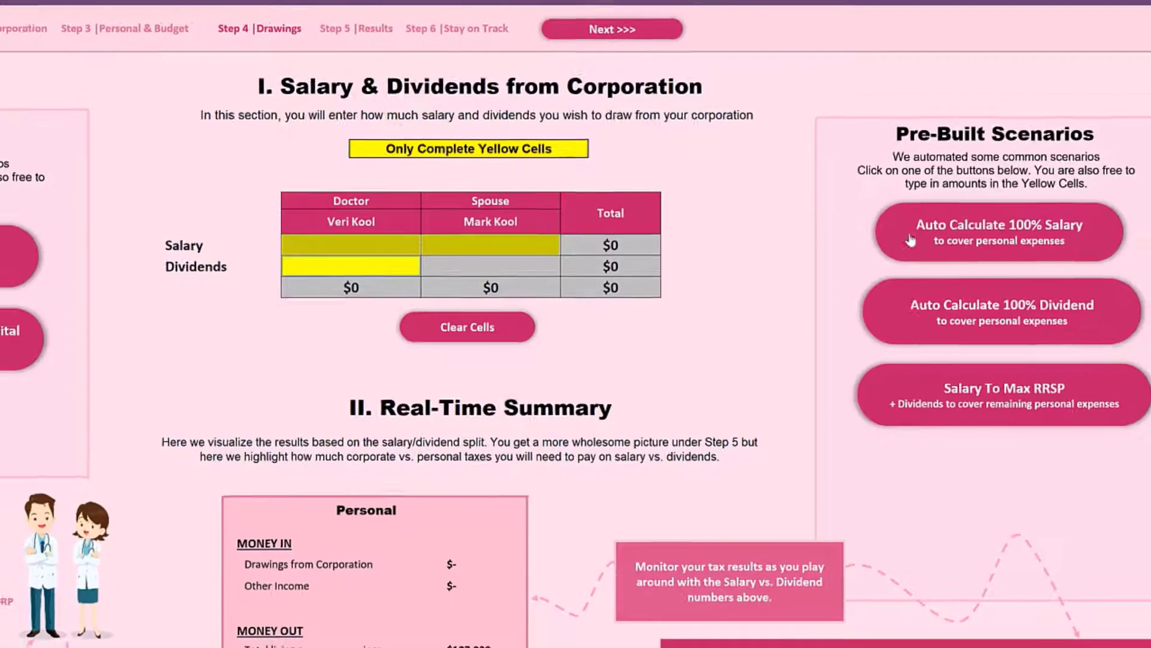
click(937, 240)
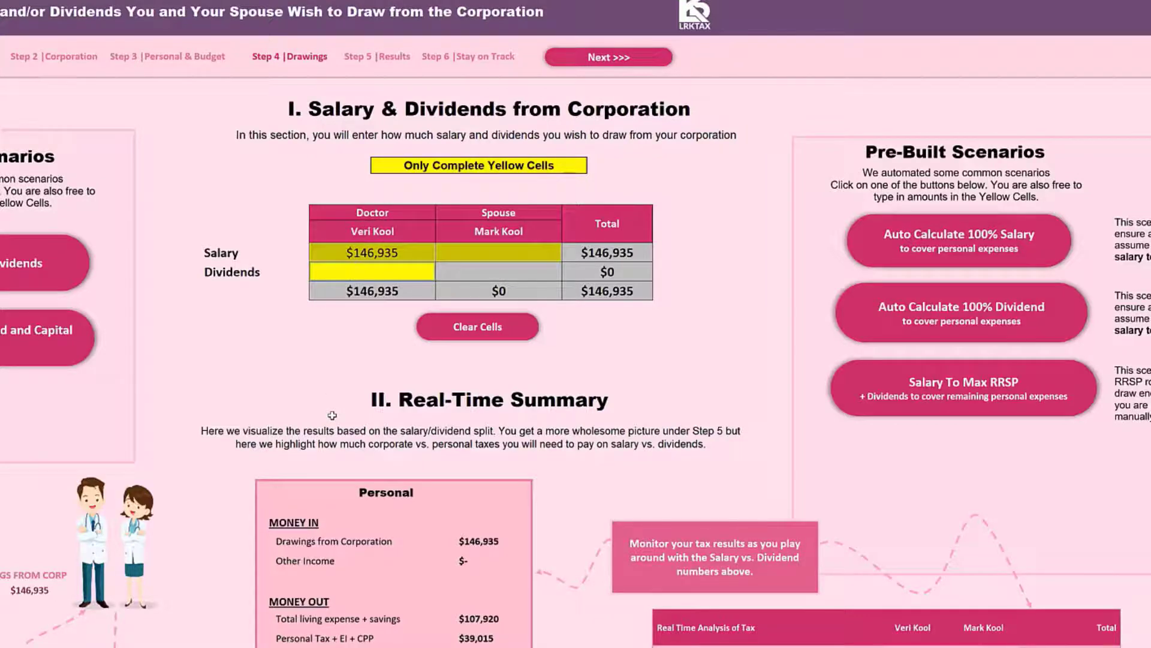
Examine the annual summary on the Step 3 - Personal & Budget sheet from drawings through expenses and savings to net cash inflow (outflow).
scroll(332, 415, down, 3)
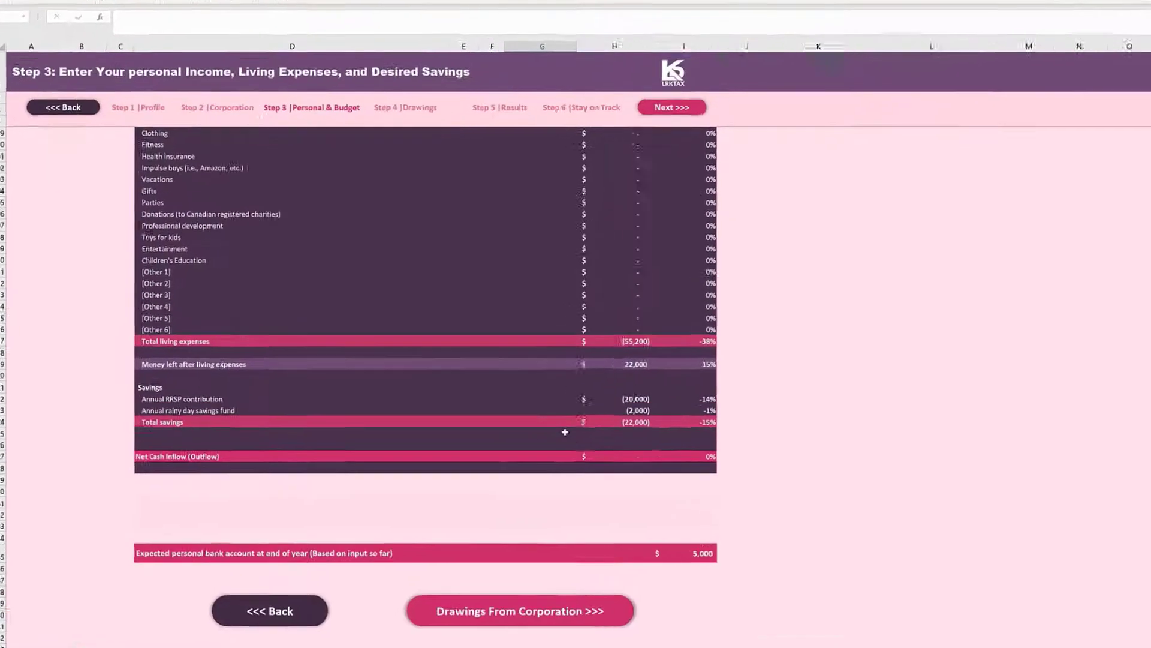
scroll(637, 400, up, 4)
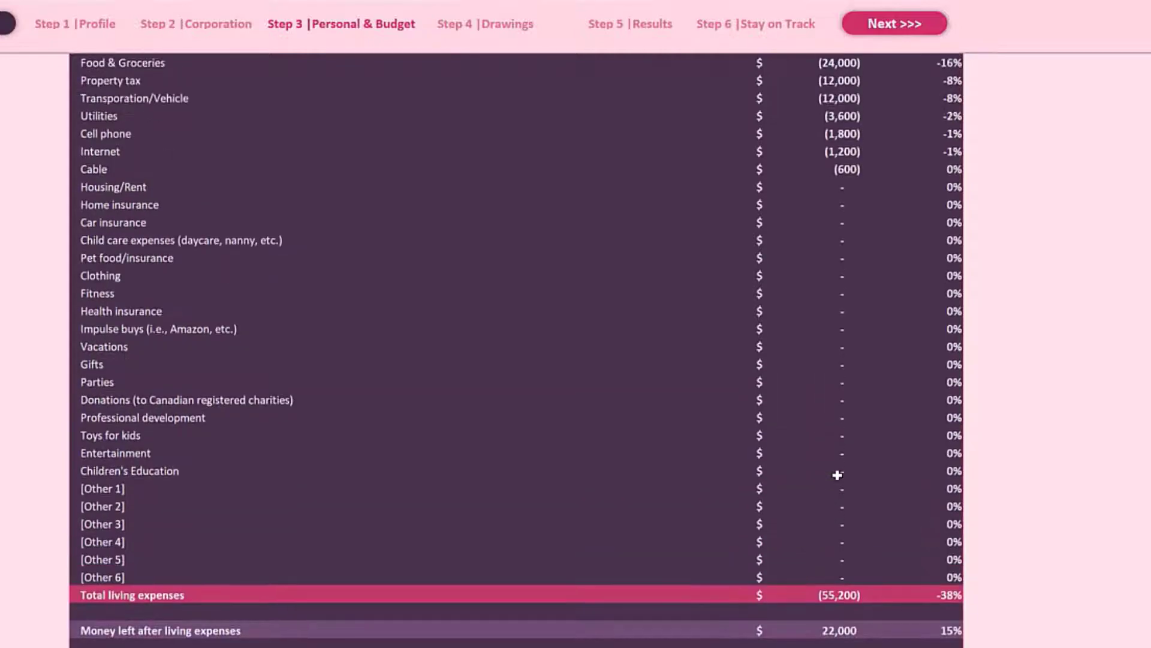
scroll(835, 479, up, 2)
scroll(829, 504, down, 3)
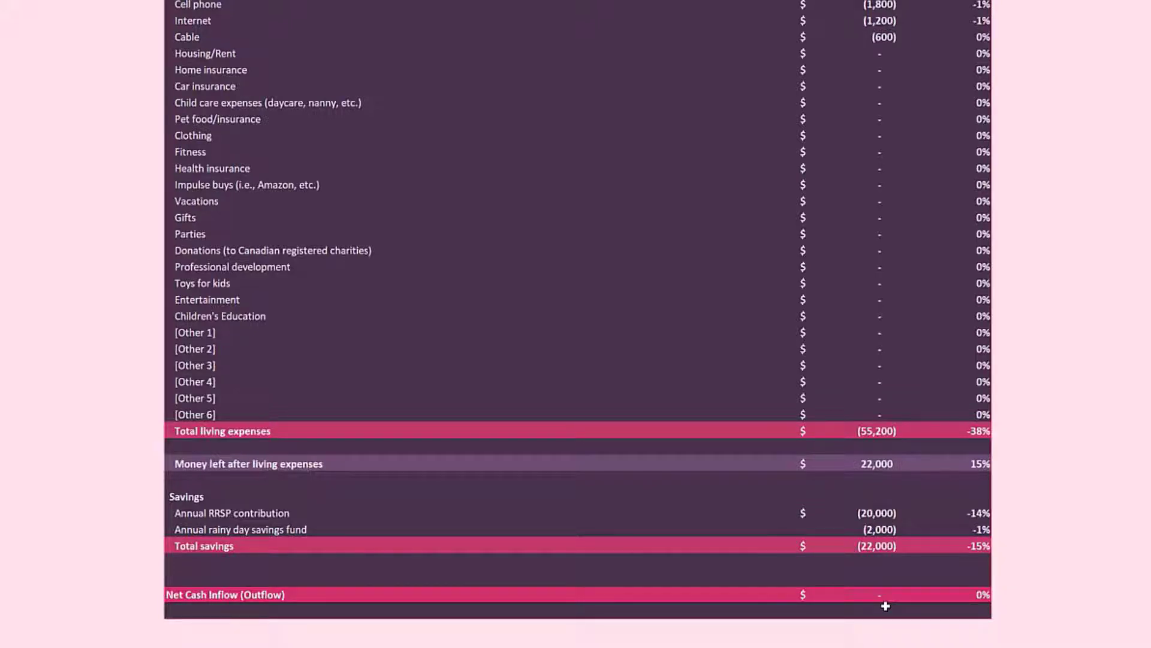
scroll(886, 605, up, 10)
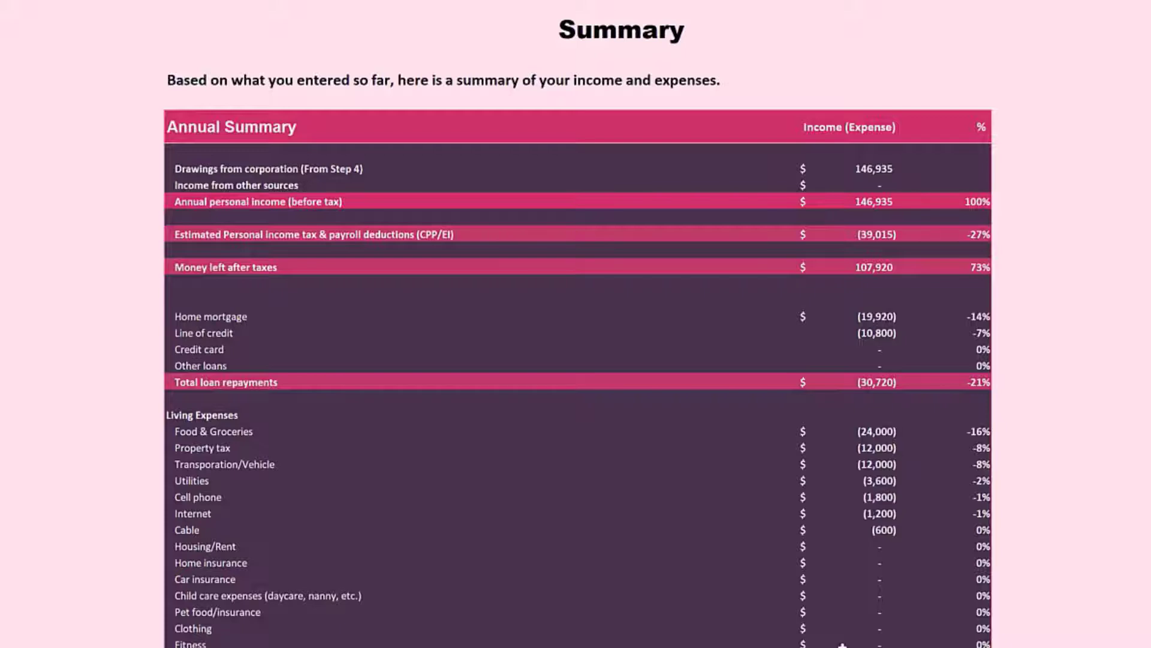
scroll(578, 324, down, 4)
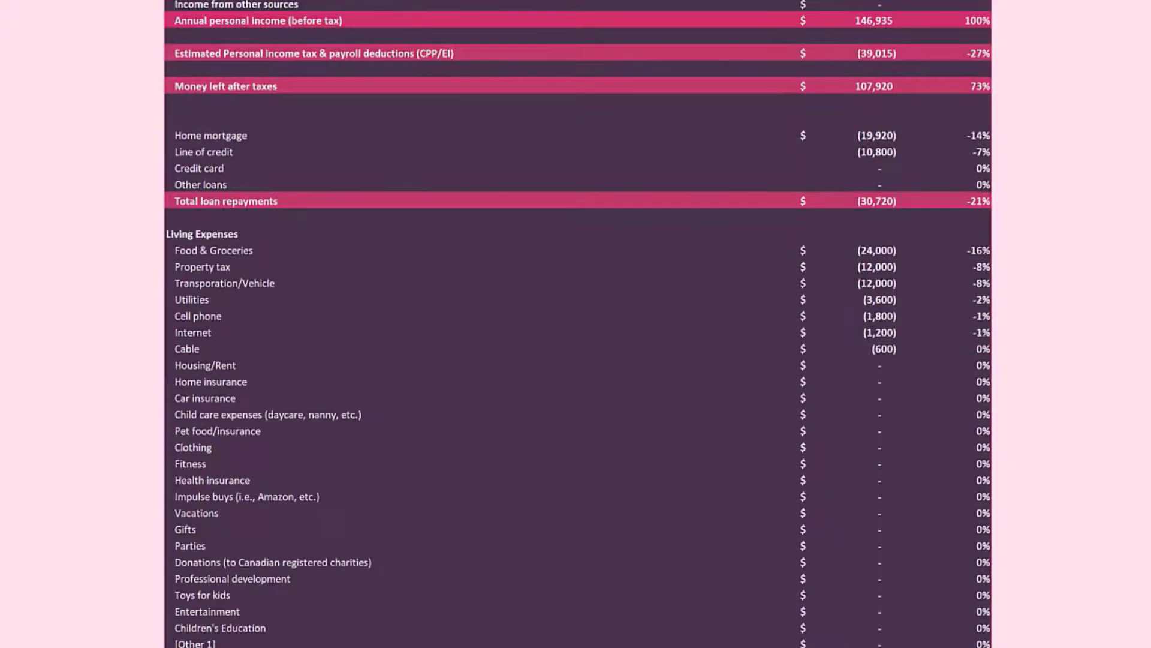
scroll(848, 644, down, 5)
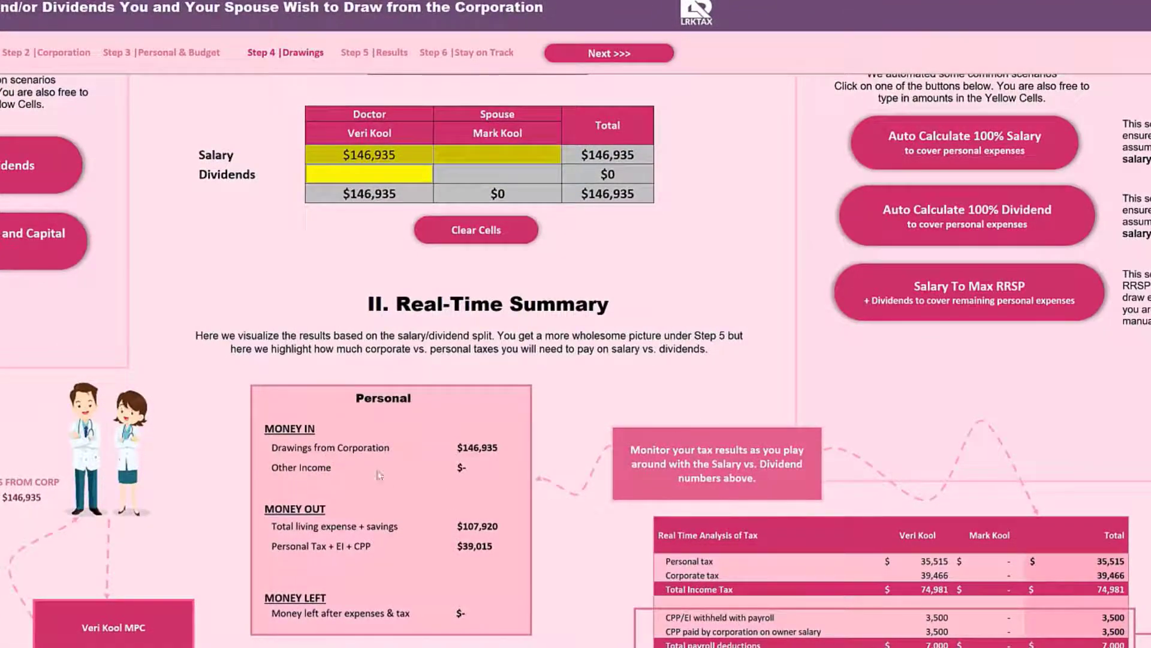
On the Step 4 - Drawings sheet, replace the salary using the pre-built scenario that auto calculates 100% dividend to cover personal expenses.
click(519, 240)
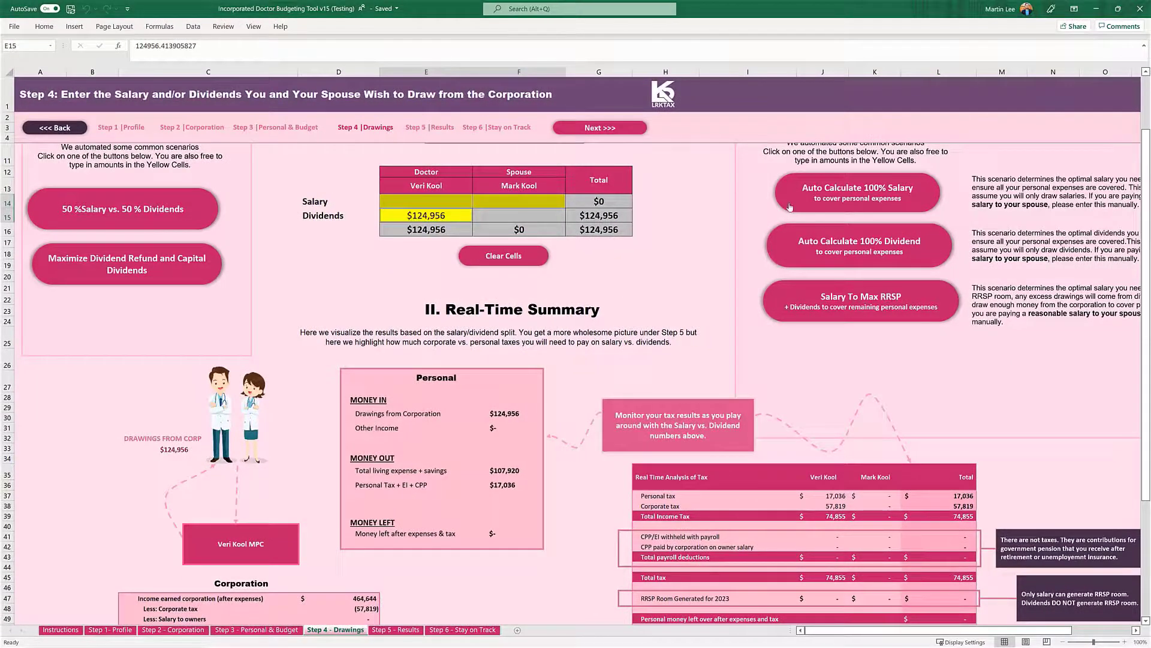
Clear the dividend drawings and reapply the scenario that auto calculates 100% salary to cover personal expenses.
scroll(817, 252, up, 2)
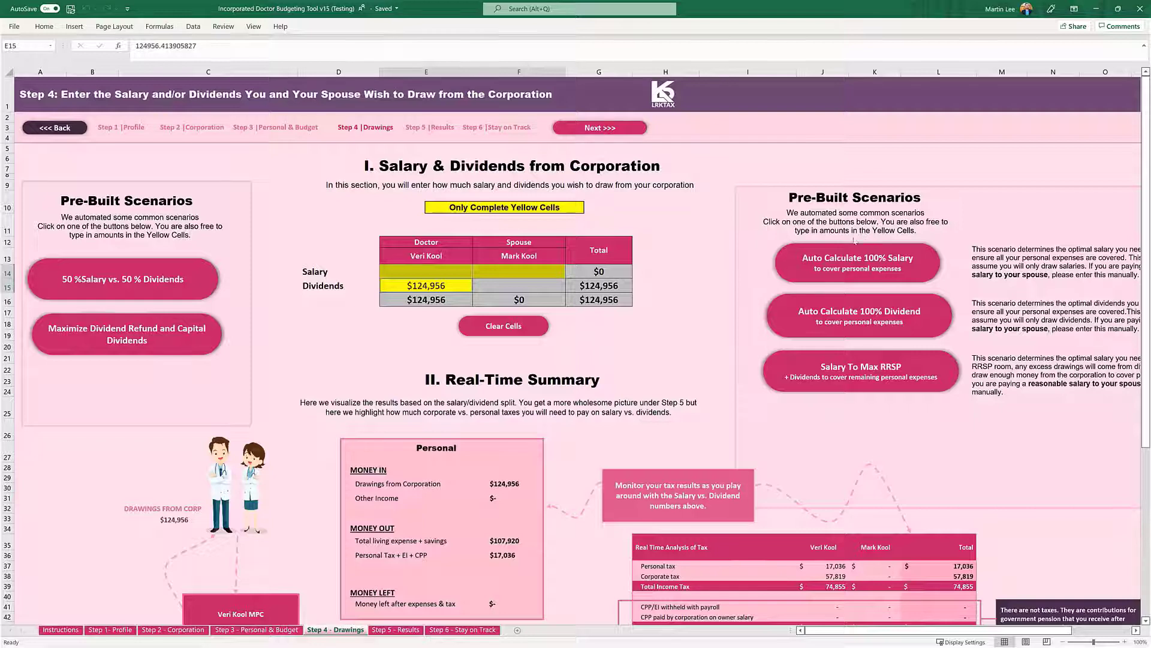
click(544, 328)
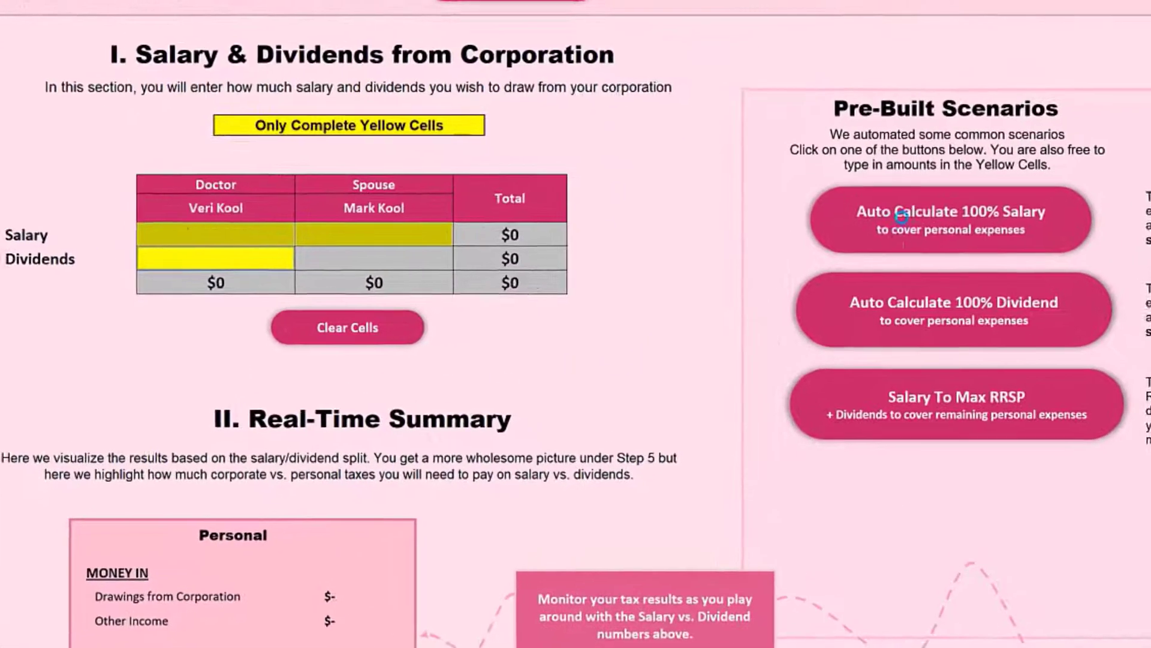
click(830, 266)
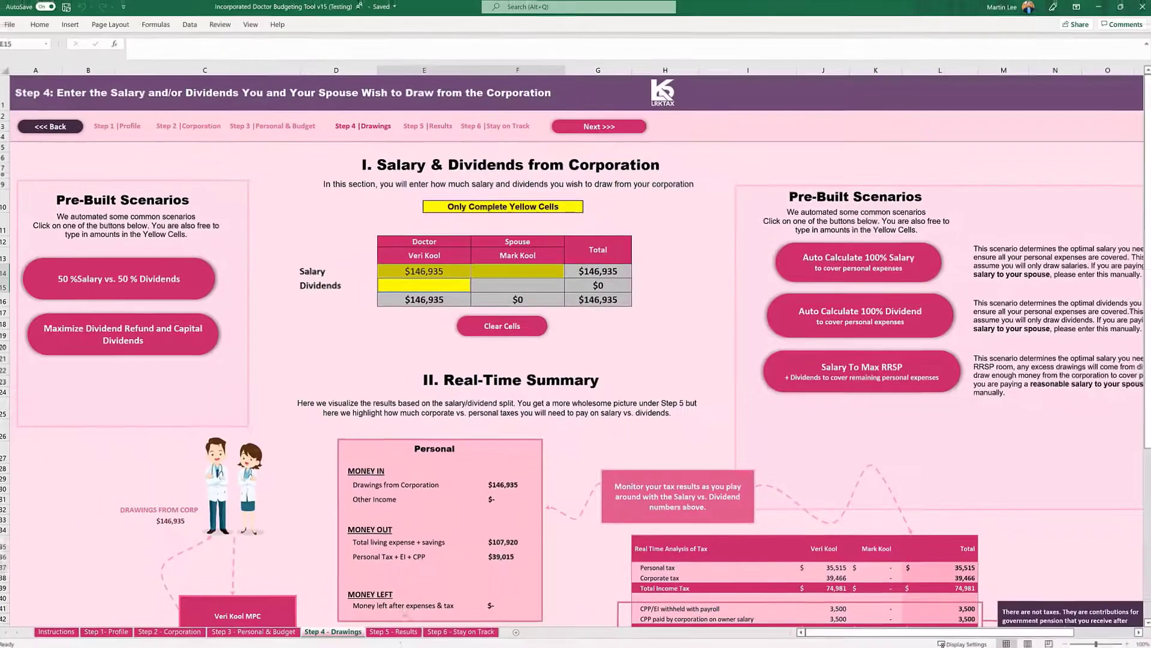
Open the Step 5 - Results sheet and examine the personal cash flow breakdown, bank account balances and personal tax instalments.
click(390, 632)
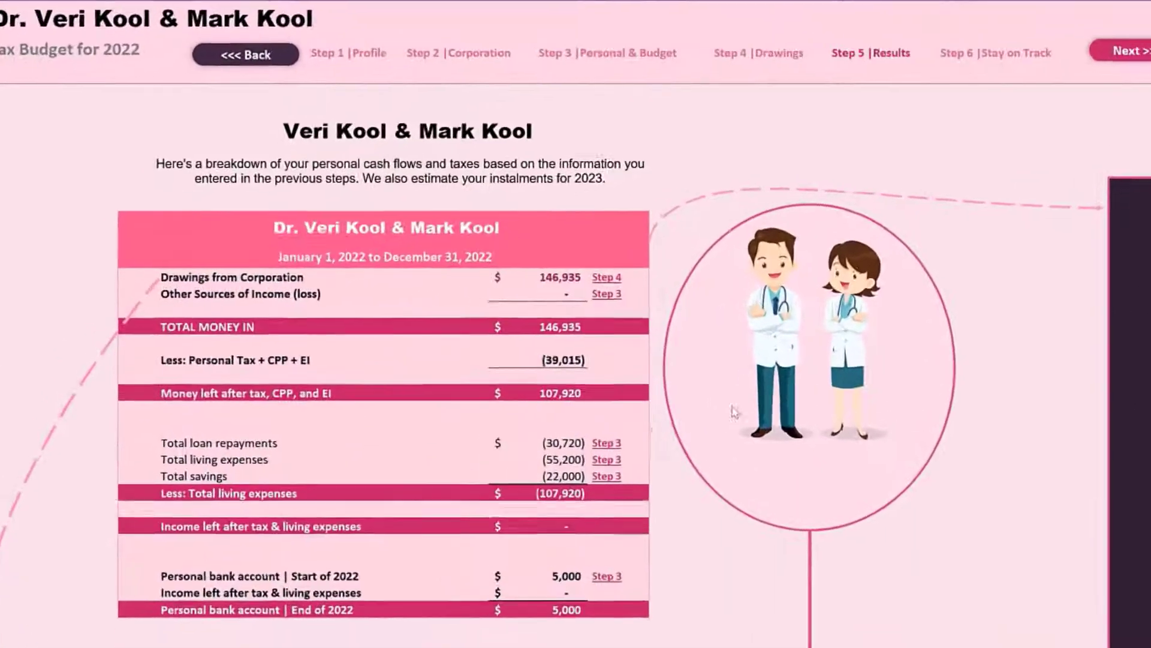
scroll(925, 412, down, 3)
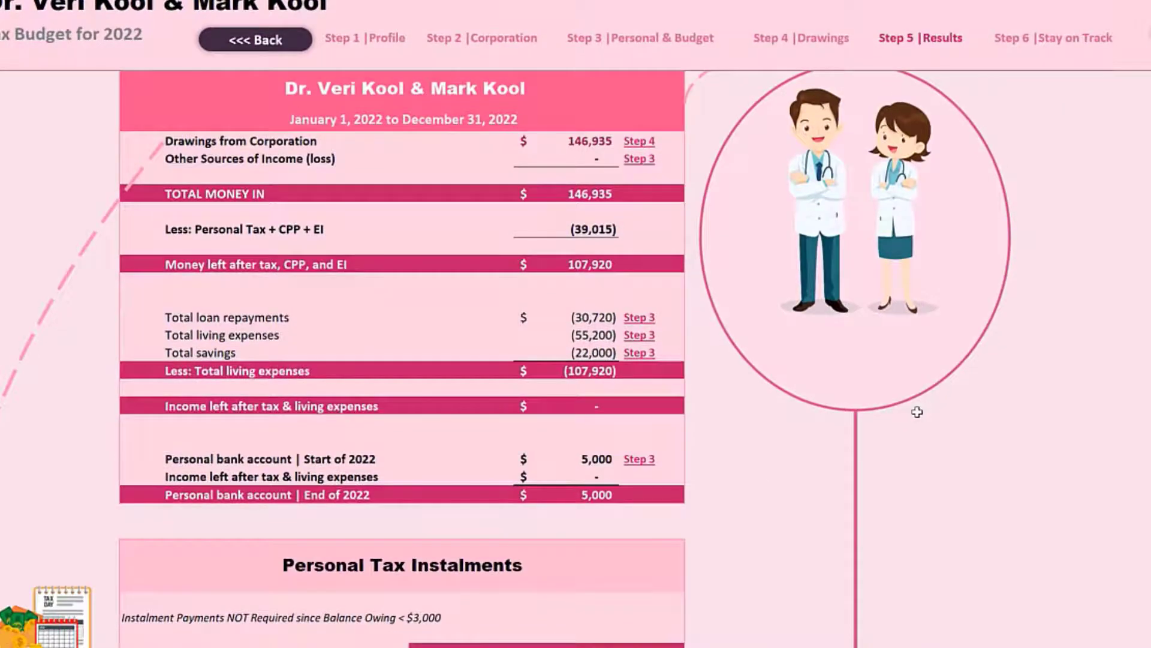
scroll(918, 412, up, 1)
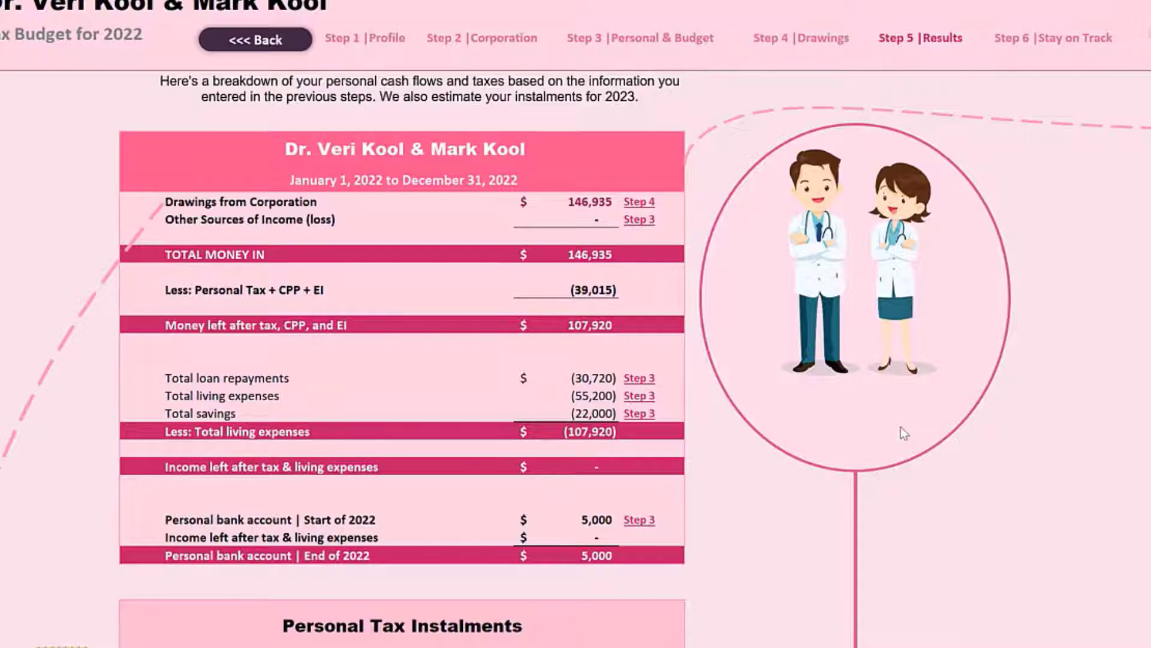
scroll(875, 470, up, 1)
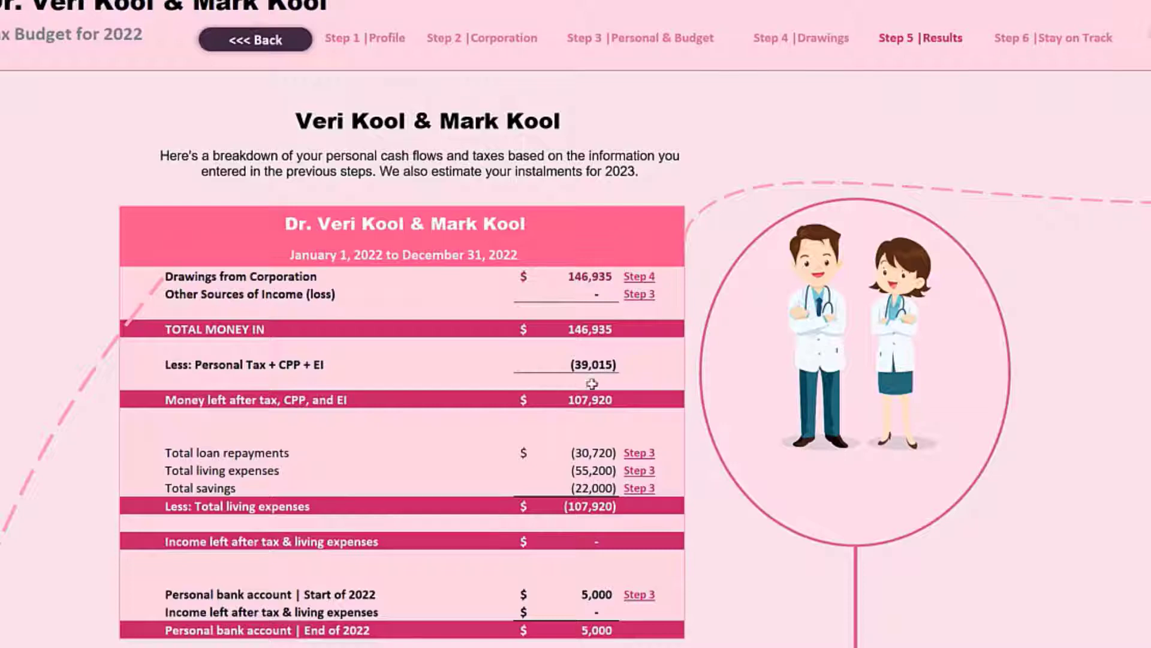
scroll(845, 542, down, 2)
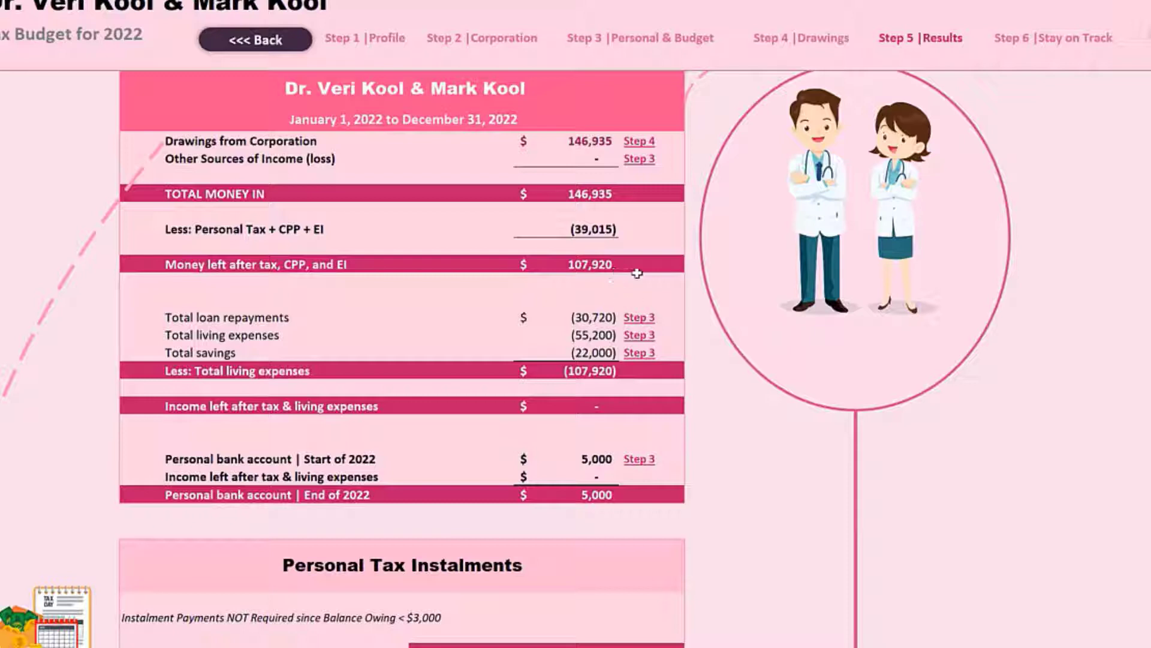
scroll(889, 476, down, 1)
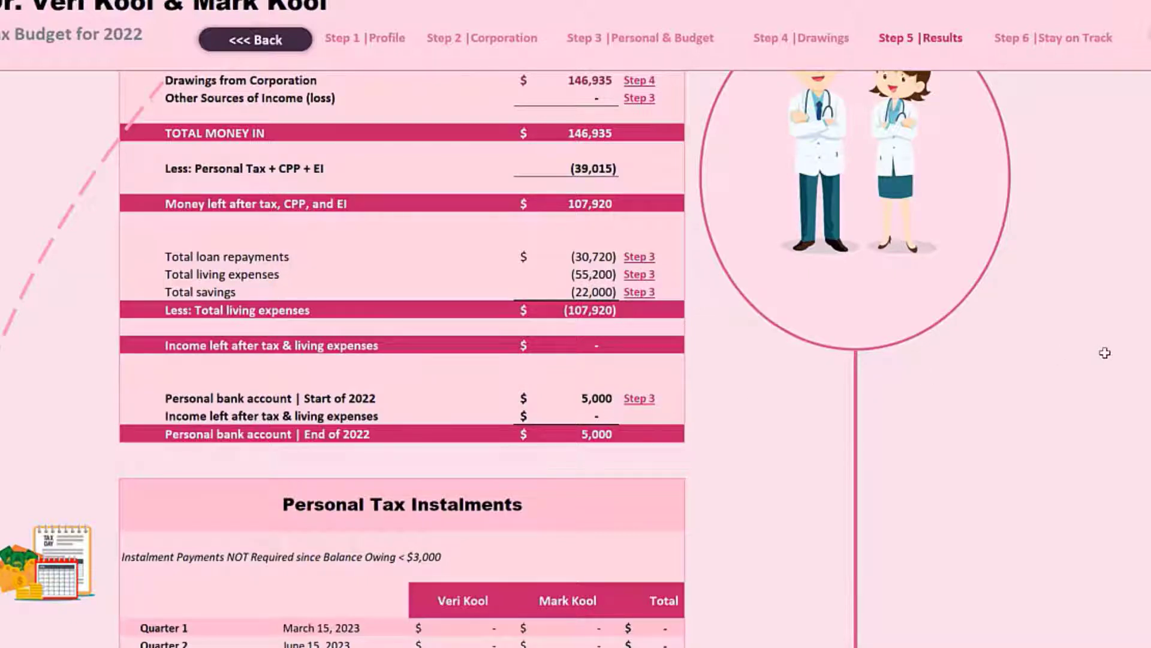
scroll(975, 426, up, 2)
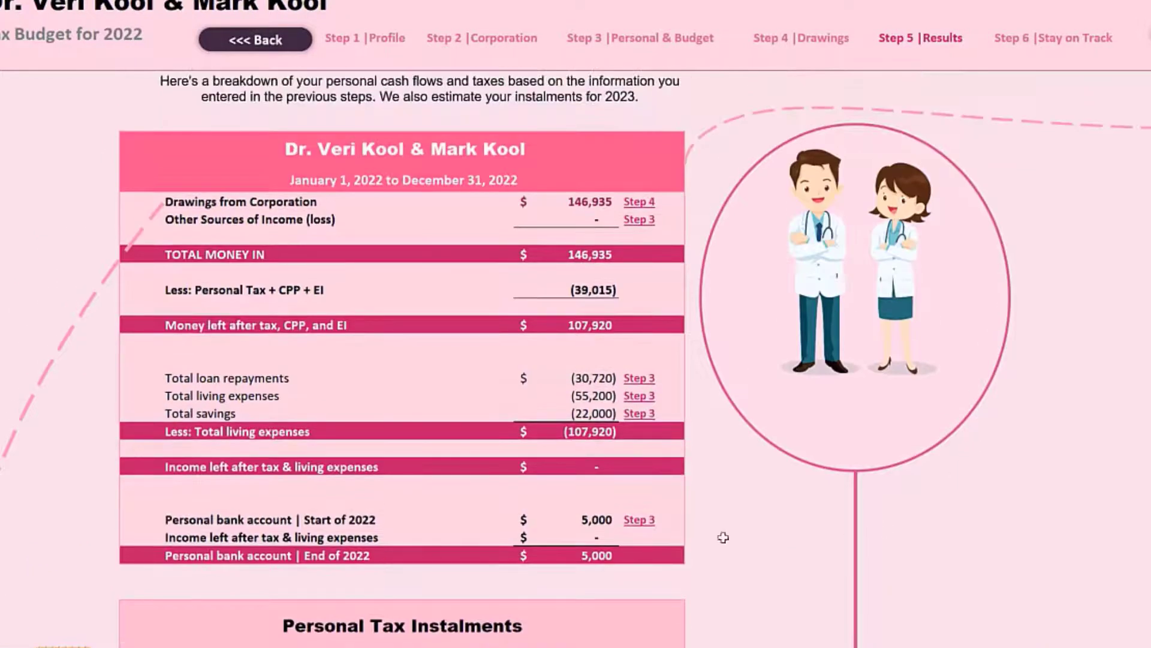
click(603, 539)
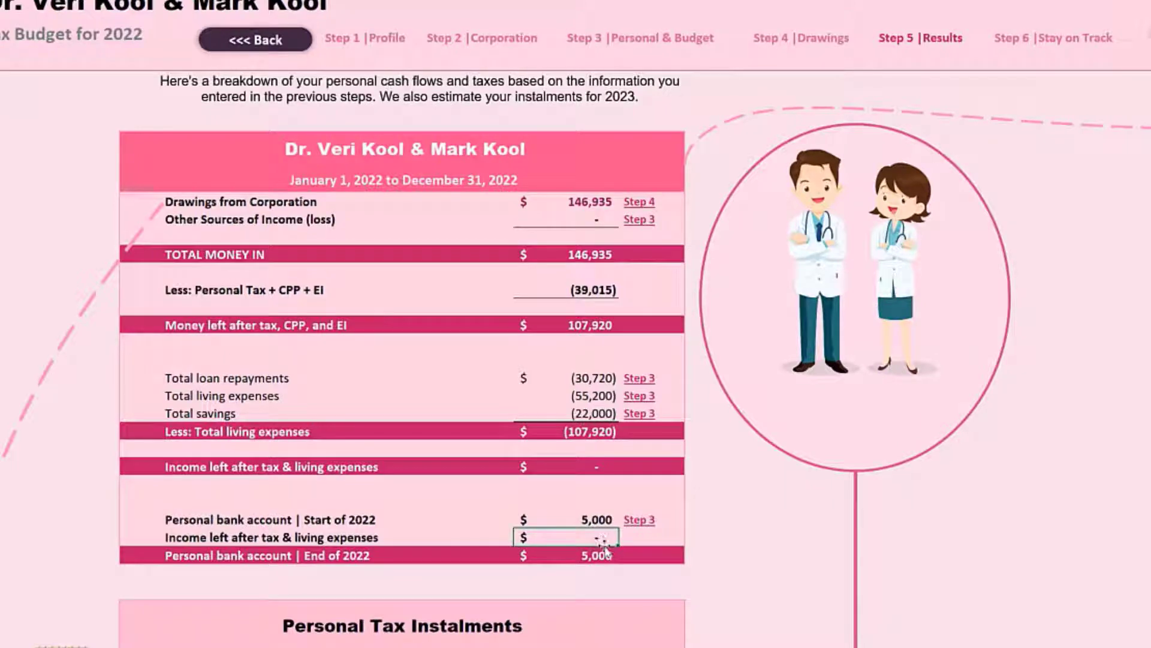
click(601, 523)
scroll(886, 598, down, 4)
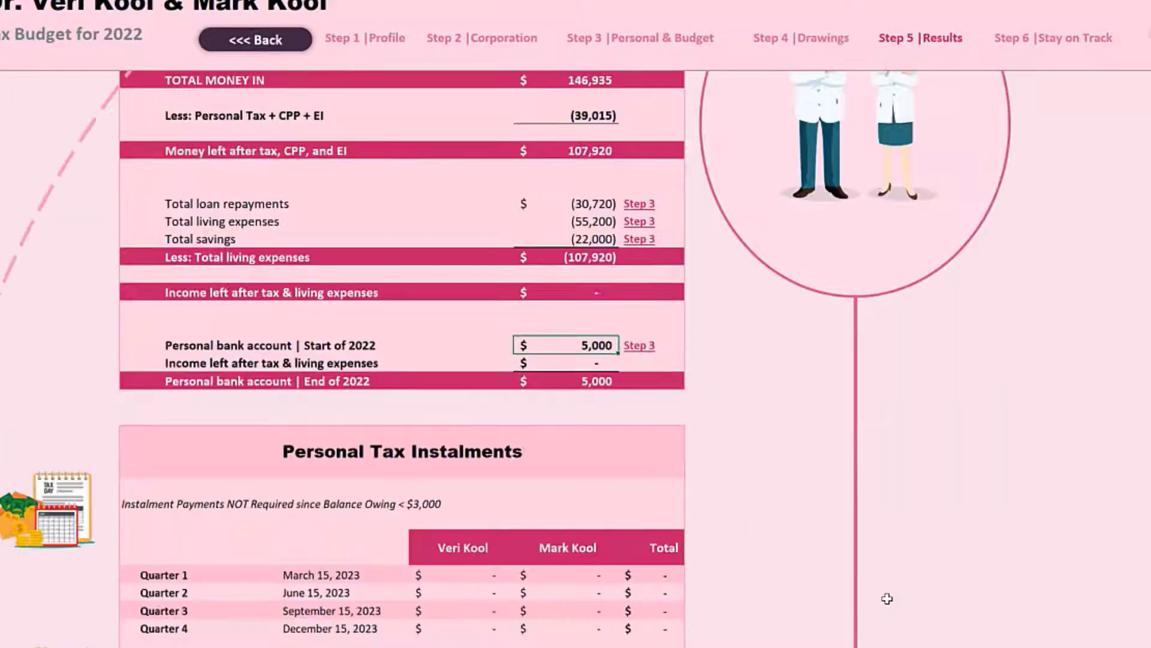
scroll(893, 606, up, 3)
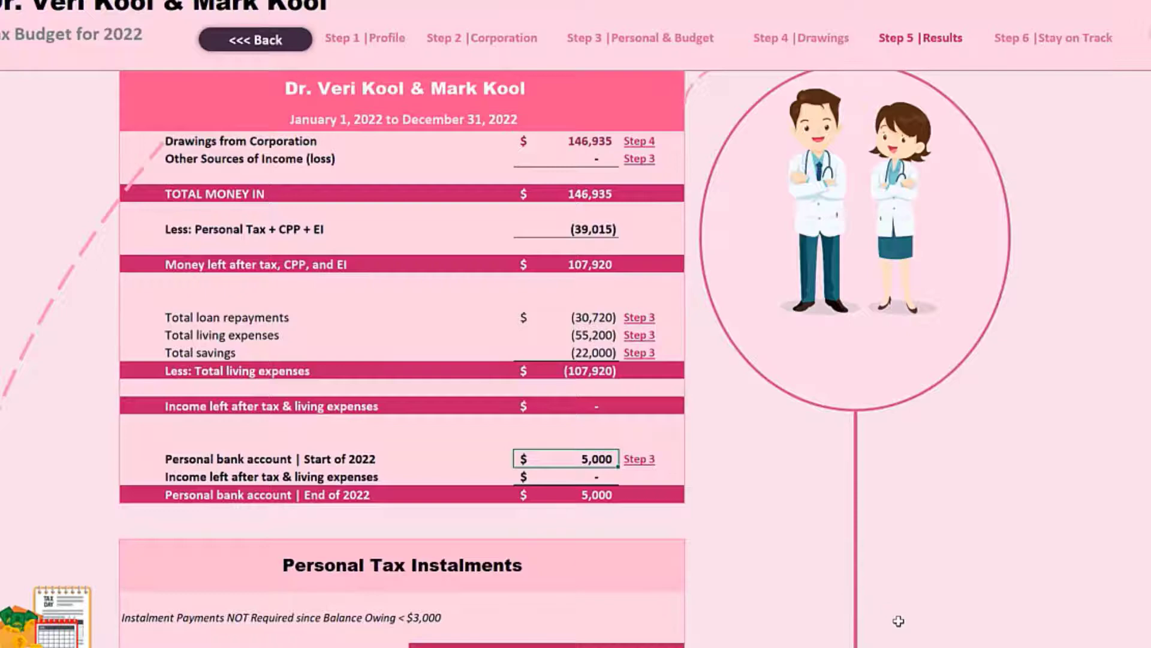
Review the corporation's income, tax, drawings and bank balances, and compare next year's corporate and personal tax instalments.
scroll(900, 620, down, 12)
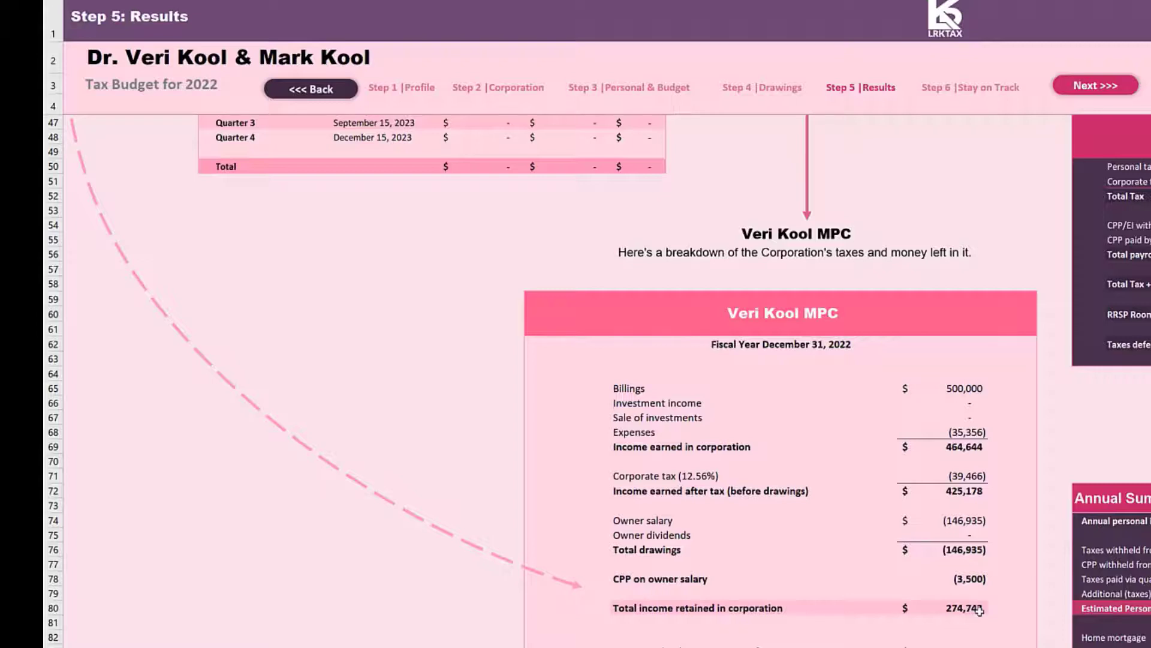
scroll(979, 609, down, 1)
scroll(980, 603, down, 2)
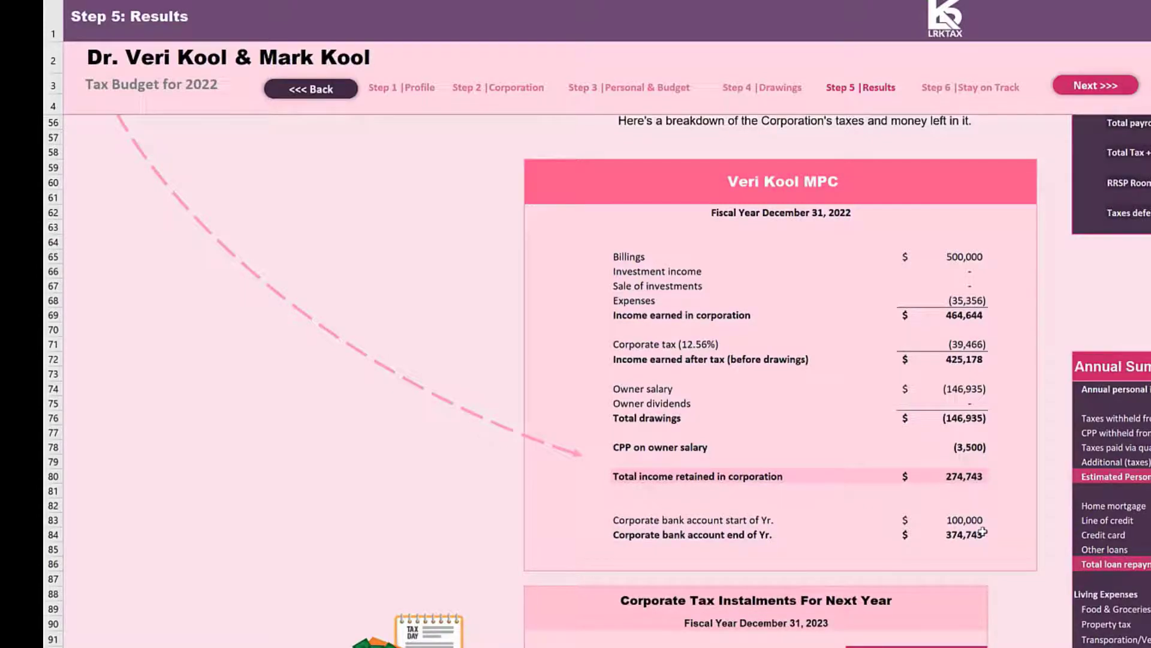
scroll(987, 543, down, 2)
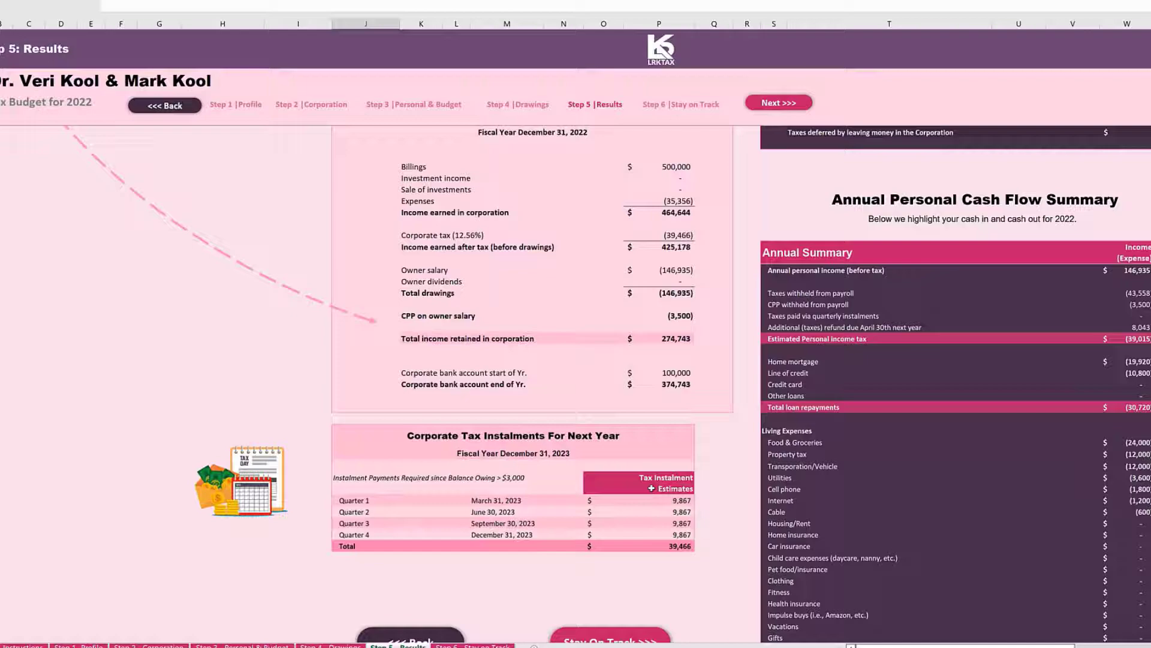
scroll(609, 492, up, 10)
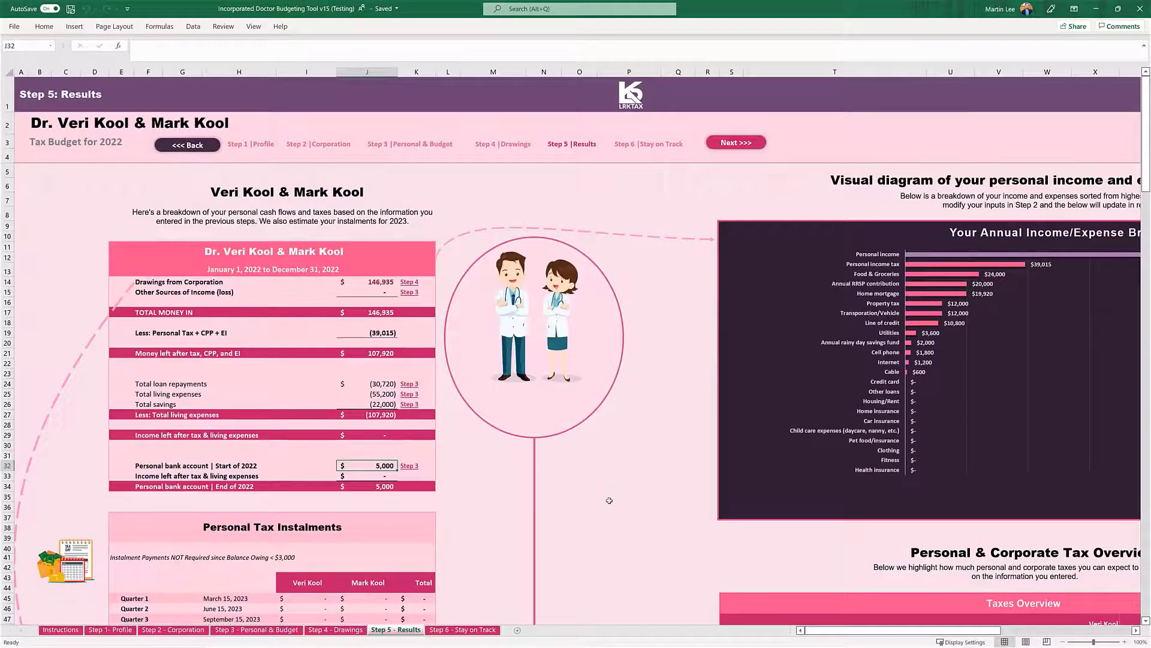
scroll(609, 500, down, 6)
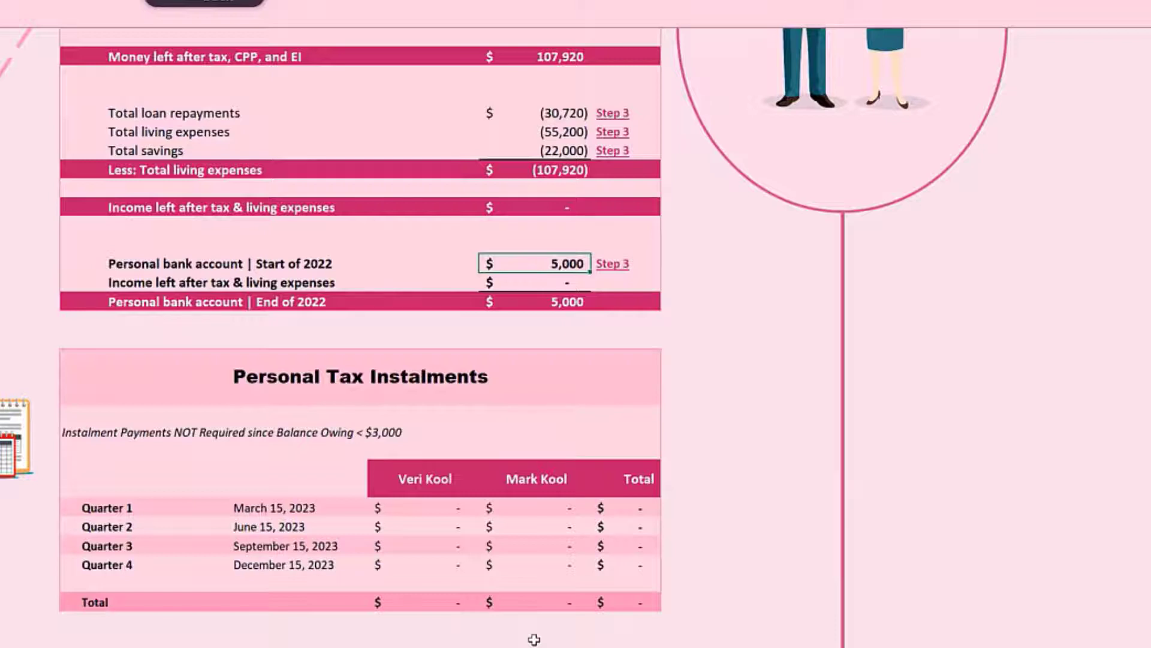
Examine the annual income/expense breakdown chart on the Step 5 - Results sheet from the highest item to the lowest.
scroll(535, 640, up, 3)
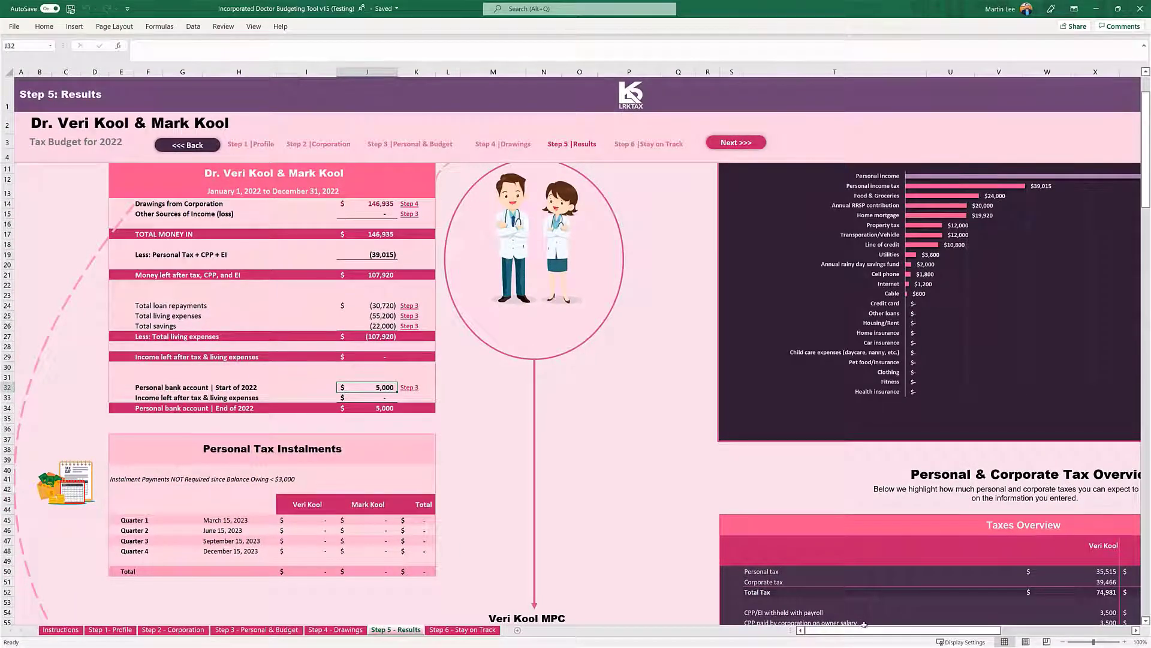
drag(864, 630, 923, 630)
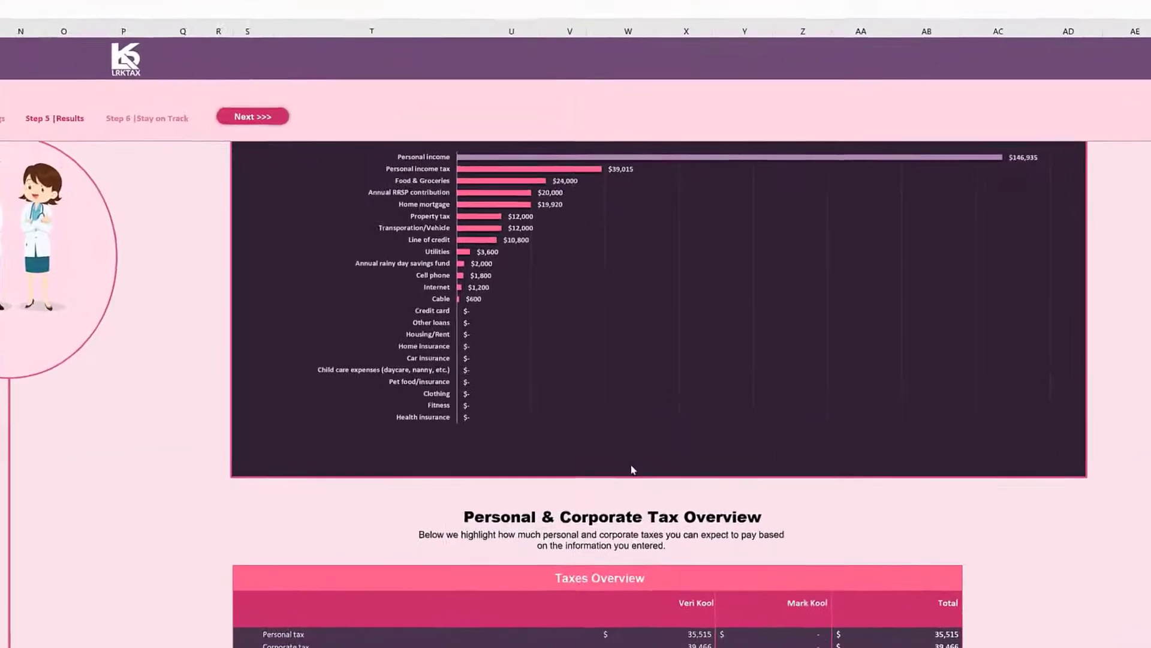
scroll(632, 470, up, 3)
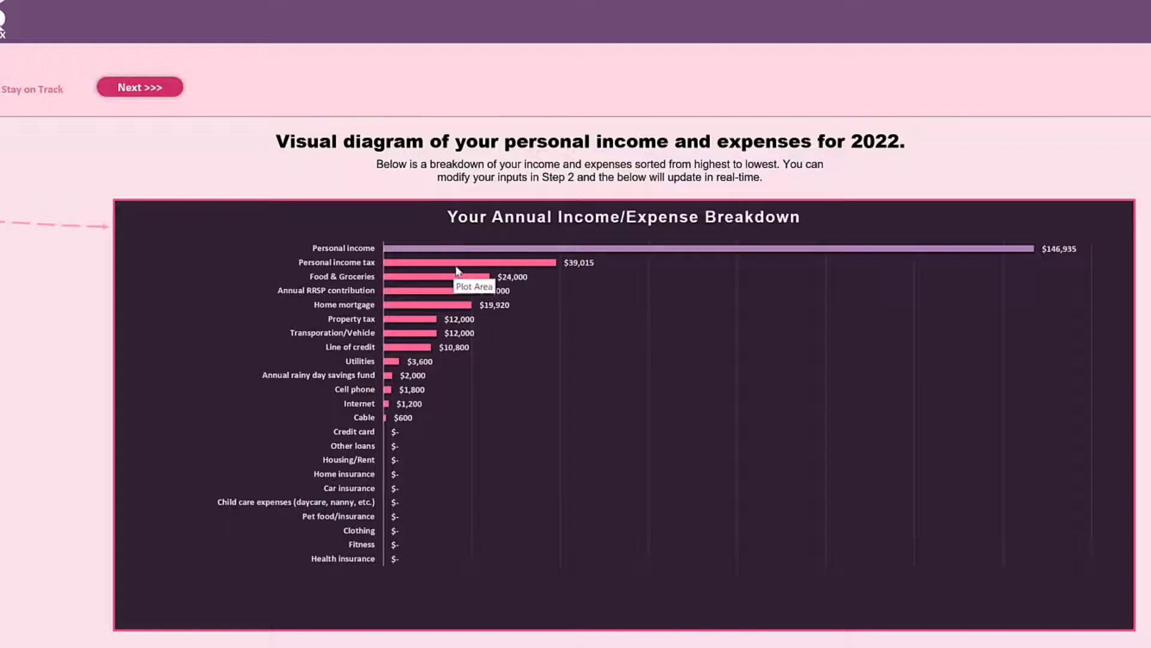
mouse_move(461, 268)
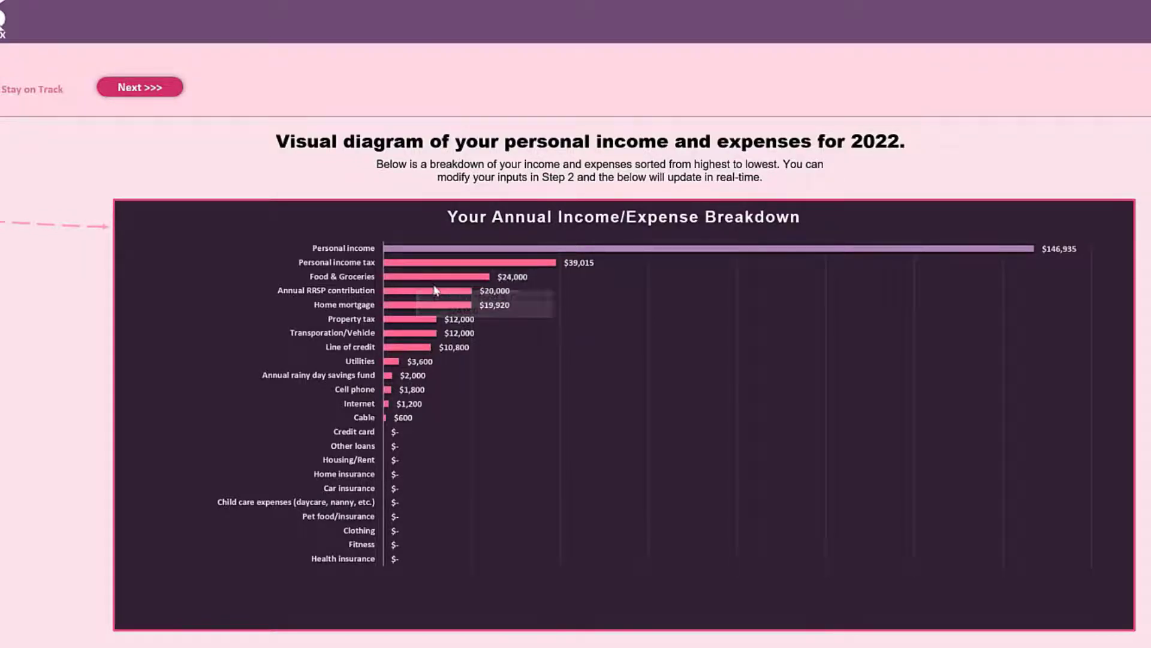
mouse_move(415, 307)
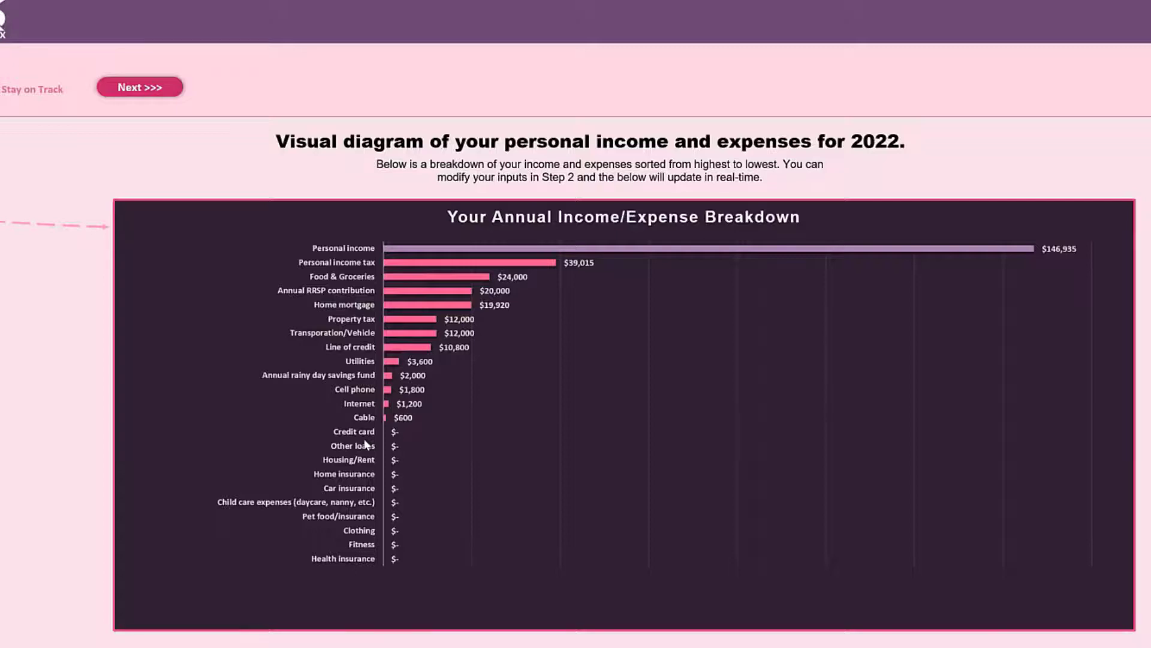
Review the Personal & Corporate Tax Overview and the Annual Personal Cash Flow Summary, and return to the personal results.
scroll(367, 444, down, 3)
scroll(367, 444, down, 5)
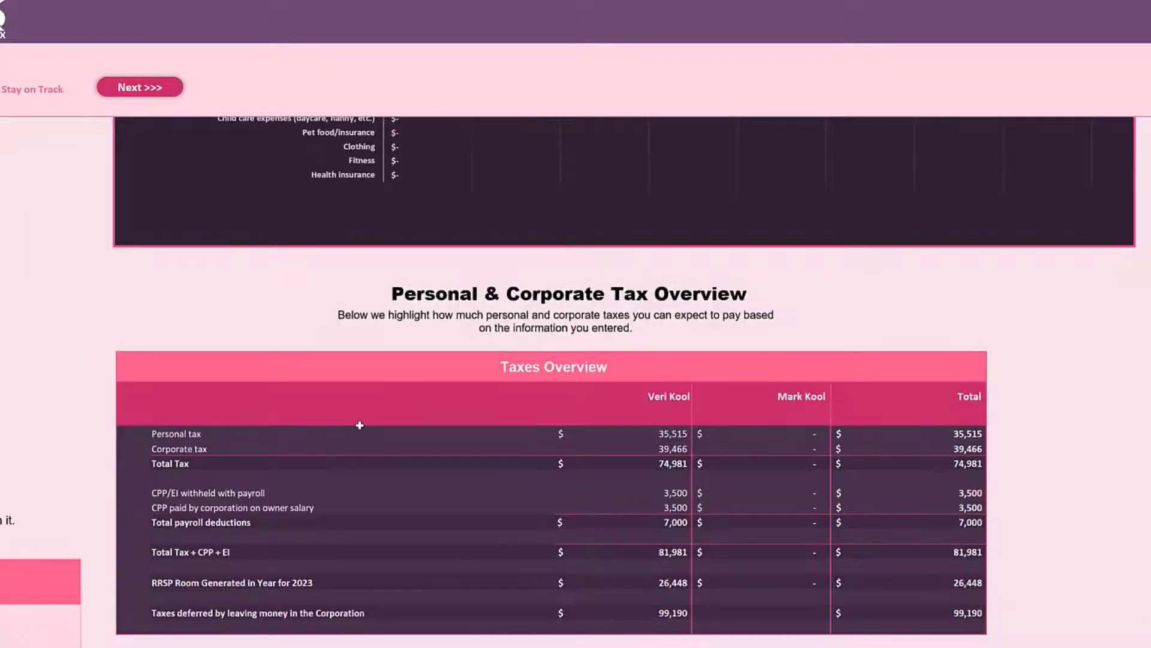
scroll(515, 537, down, 1)
scroll(515, 537, down, 1)
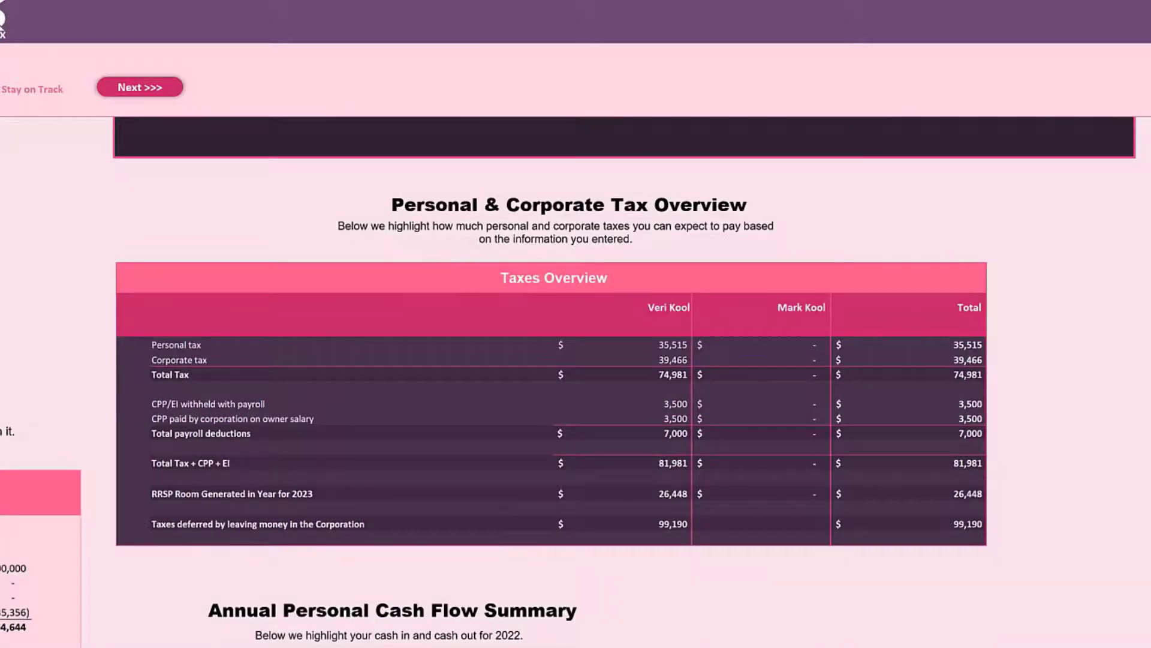
scroll(767, 634, down, 4)
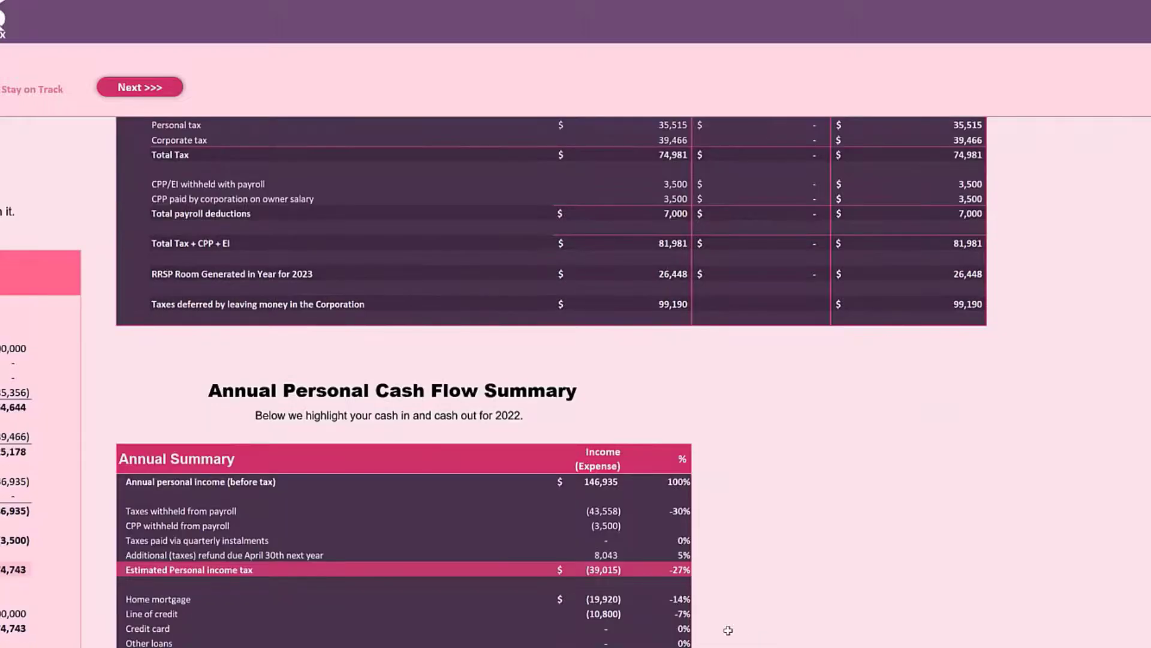
scroll(728, 630, down, 2)
scroll(575, 384, up, 8)
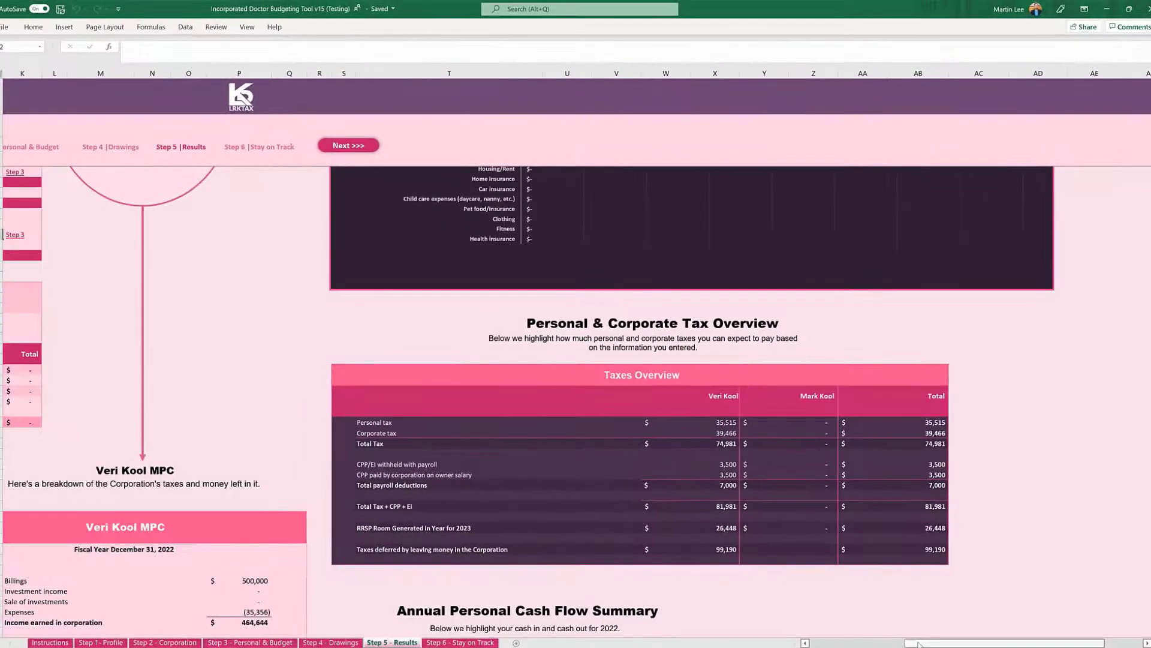
drag(918, 643, 840, 642)
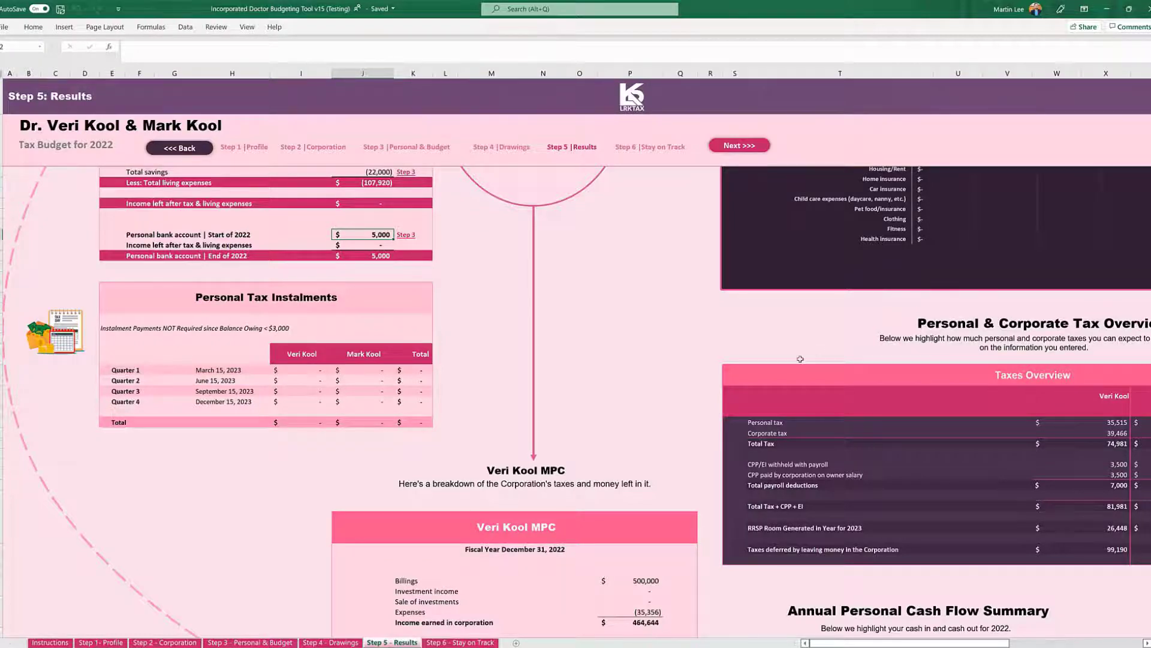
Finish reviewing the personal results, and open the Step 6 - Stay on Track sheet to examine the Monthly Tracker's budgeted, actual and difference columns.
scroll(799, 359, up, 3)
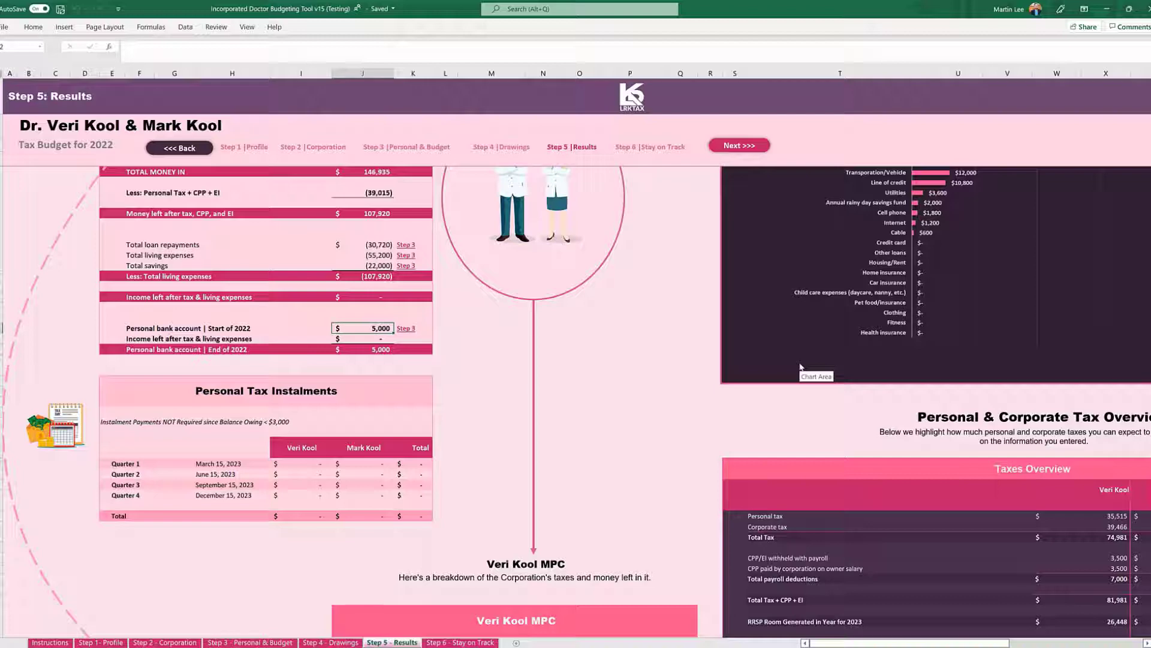
scroll(574, 378, up, 3)
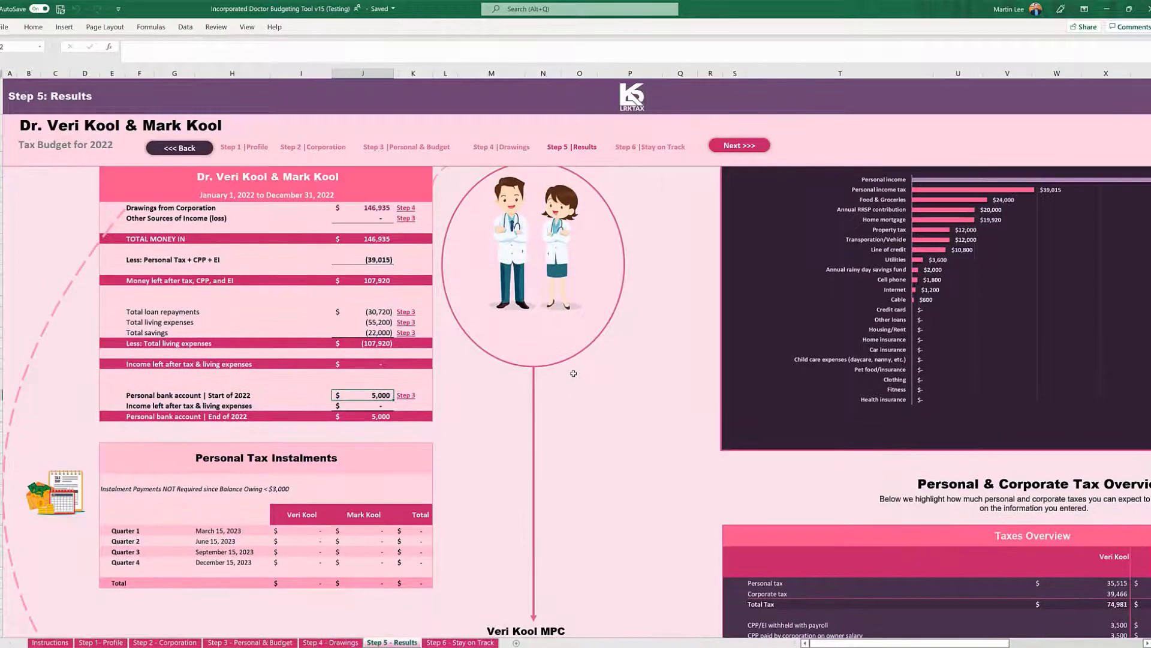
scroll(575, 378, up, 1)
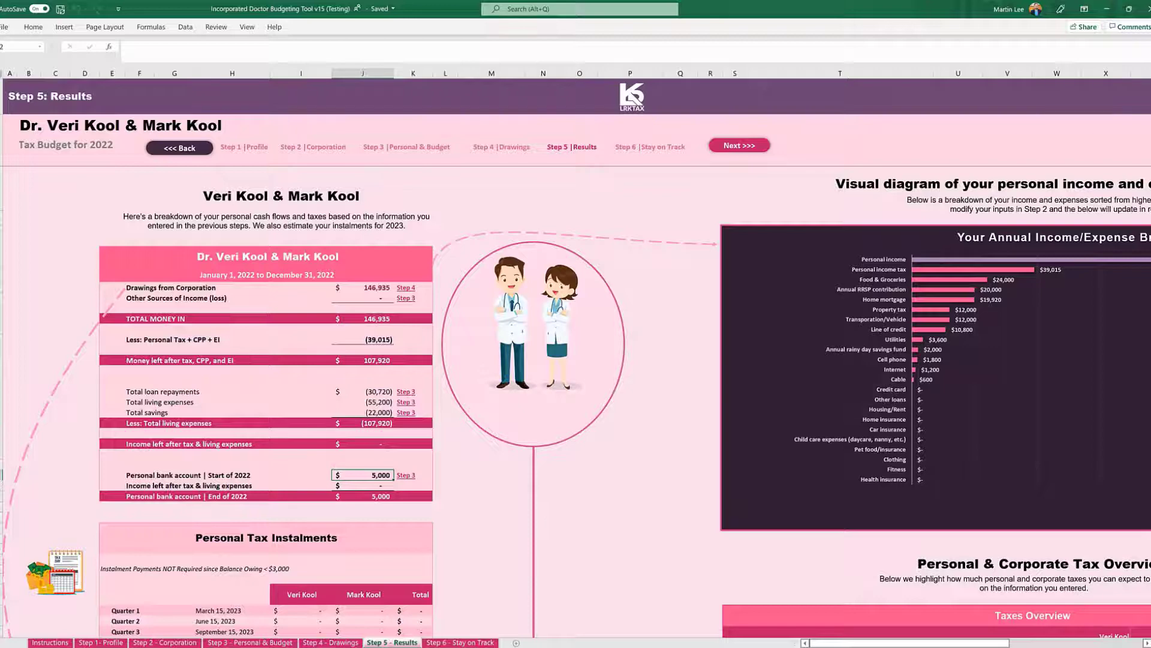
click(464, 642)
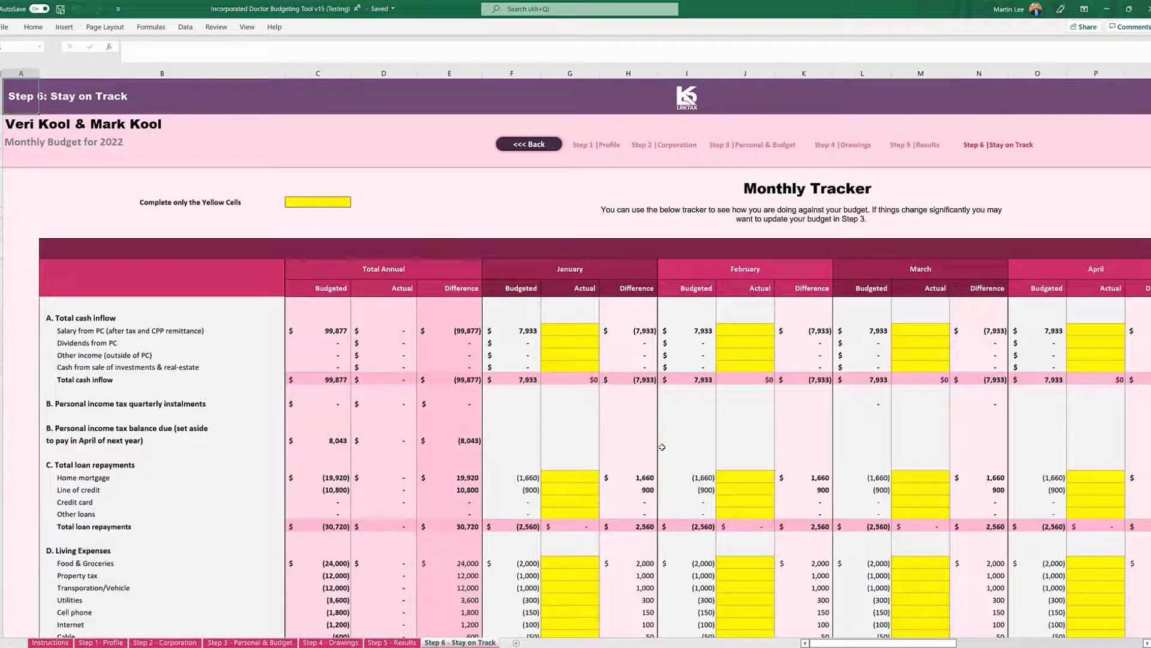
scroll(635, 443, down, 2)
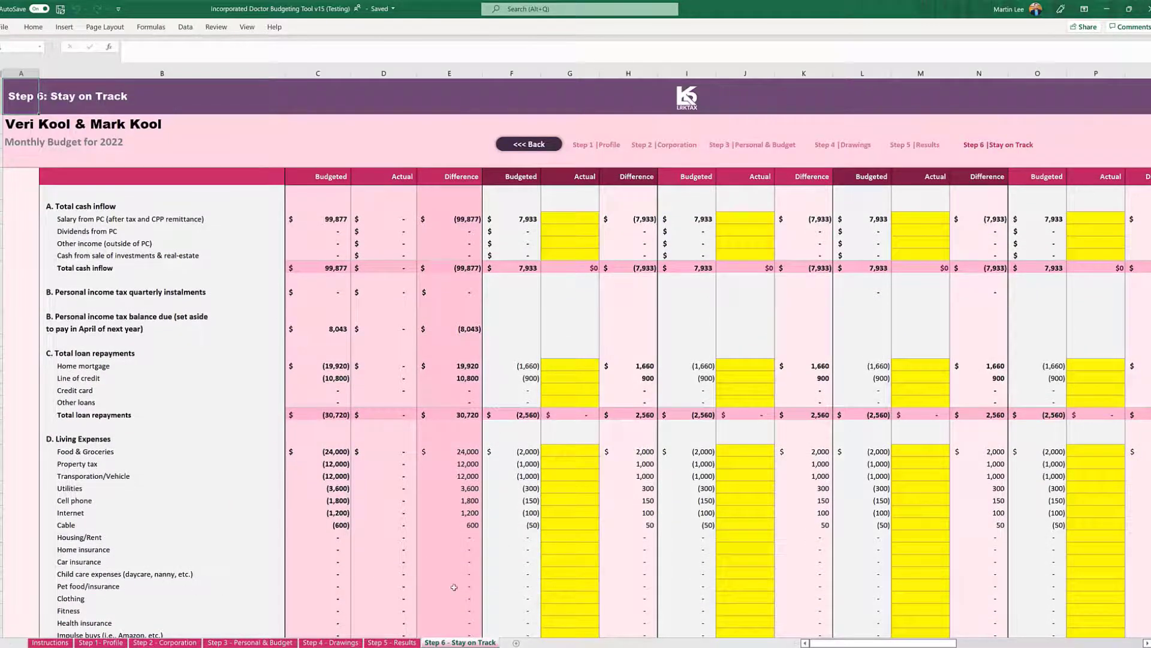
Enter -50000 as the January actual for Clothing and check its effect on total living expenses and net cash per month.
click(572, 593)
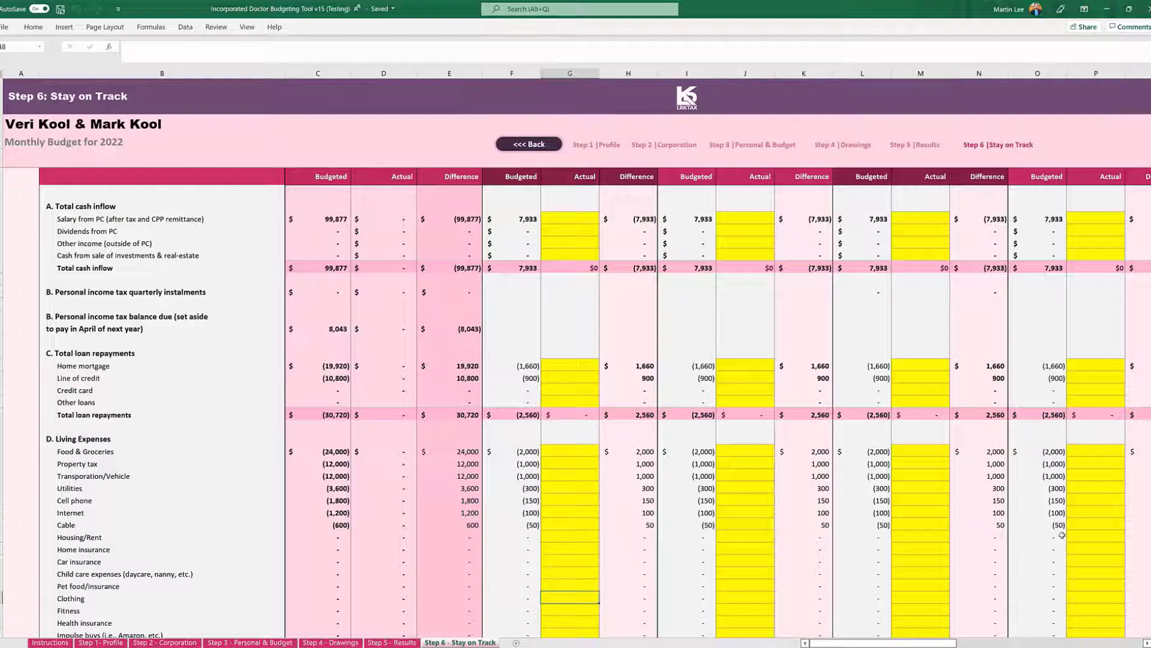
text(-50000)
key(Return)
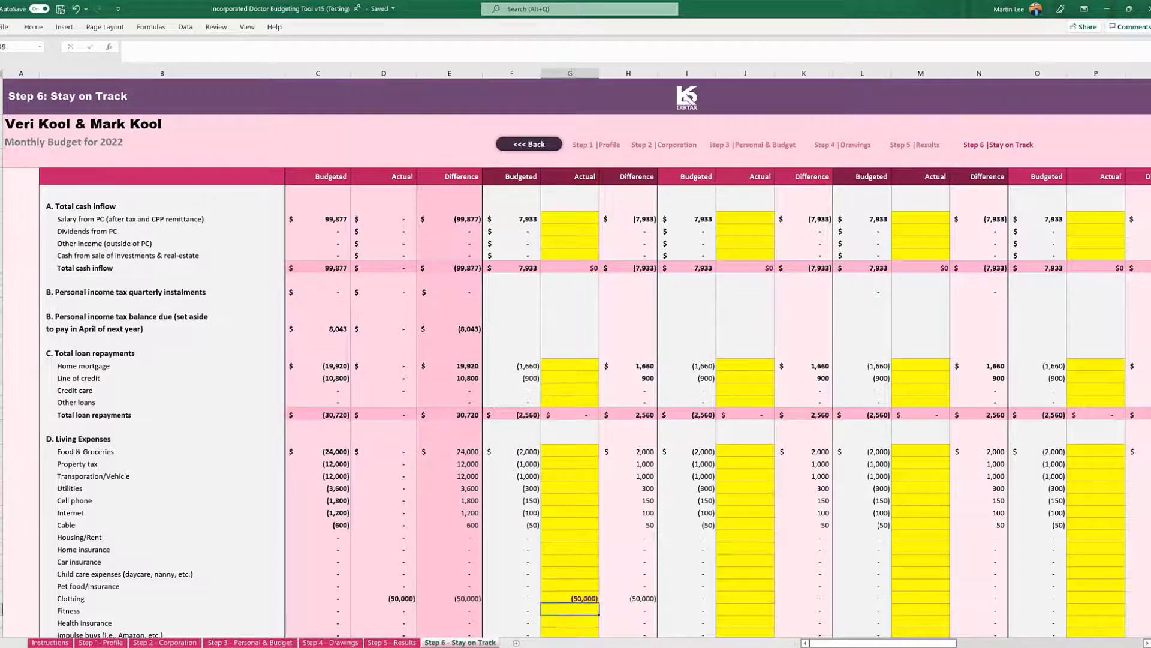
scroll(1127, 536, down, 3)
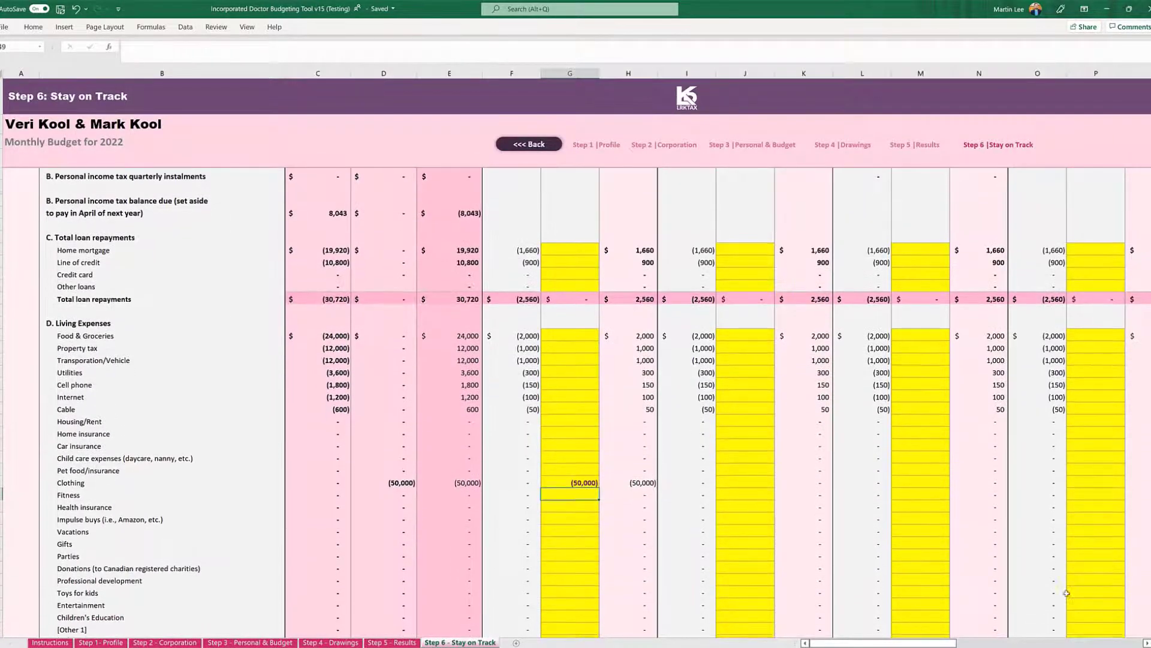
scroll(674, 468, down, 7)
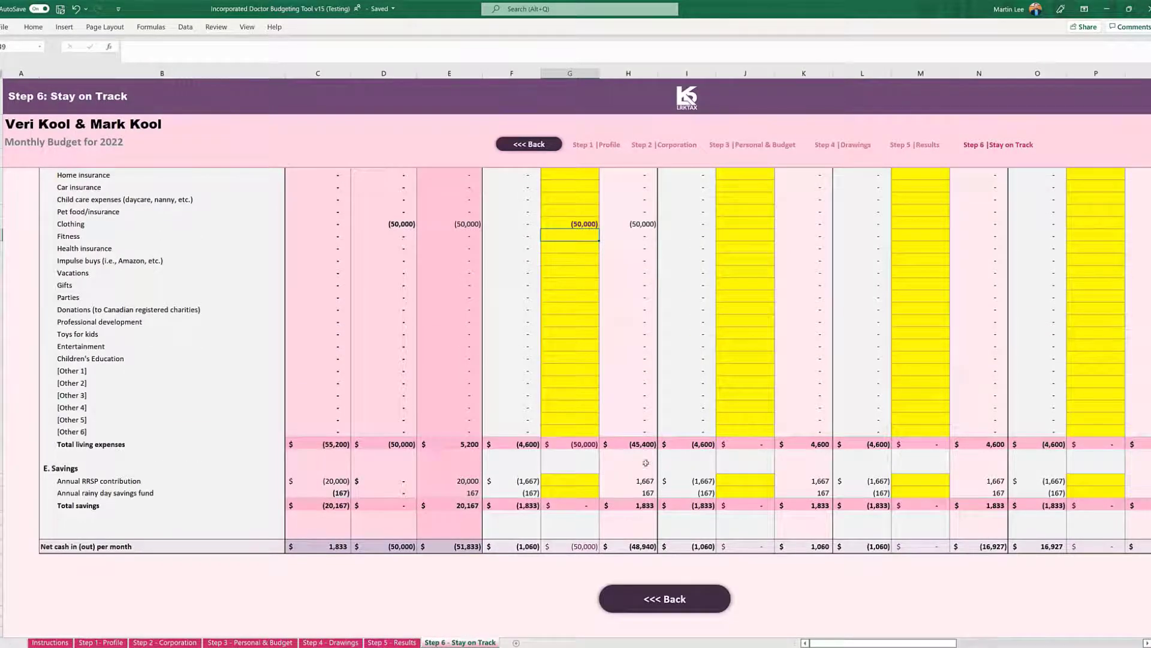
scroll(648, 455, up, 3)
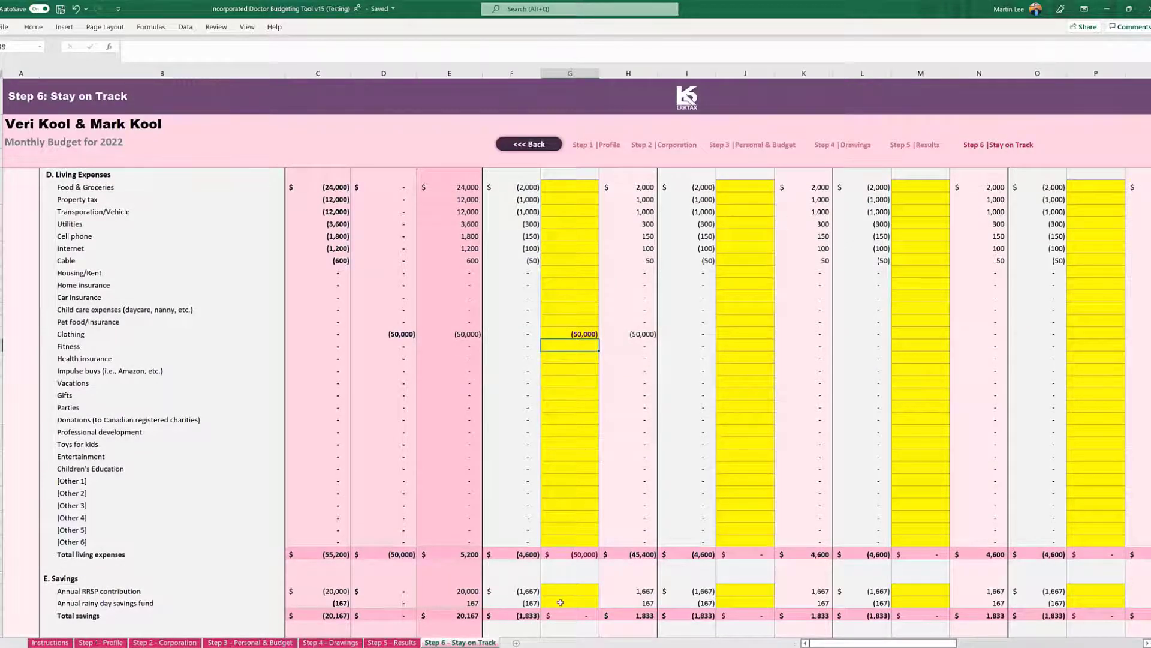
Revisit the Step 1 - Profile and Step 3 - Personal & Budget sheets, and return to Step 6 - Stay on Track.
click(120, 641)
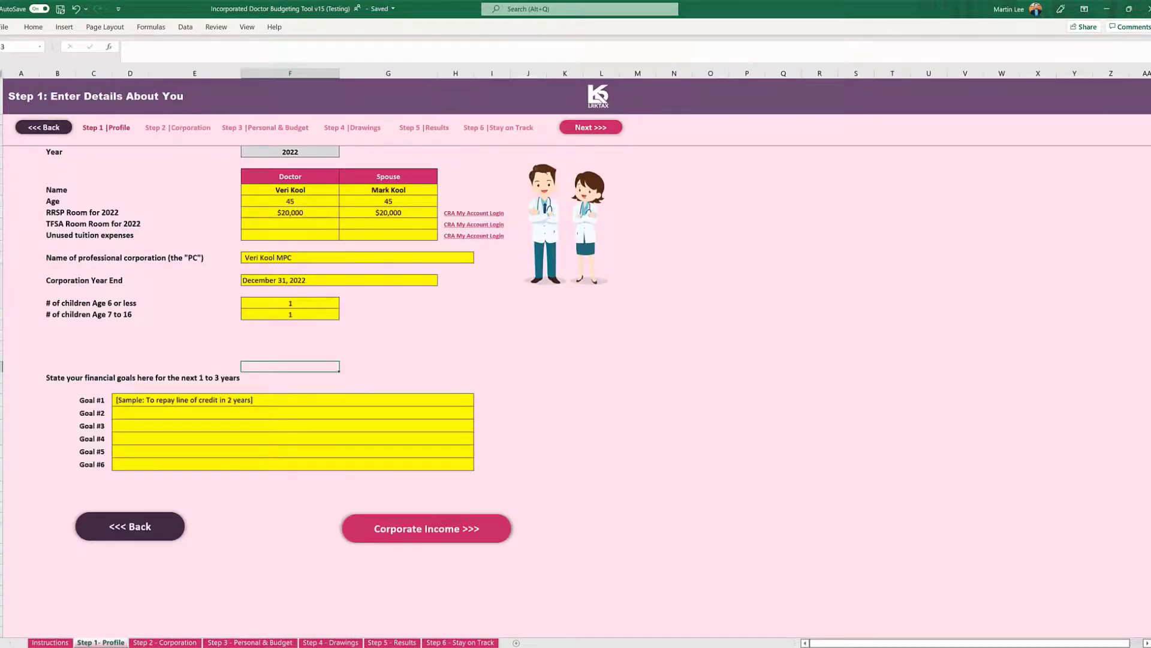
click(246, 643)
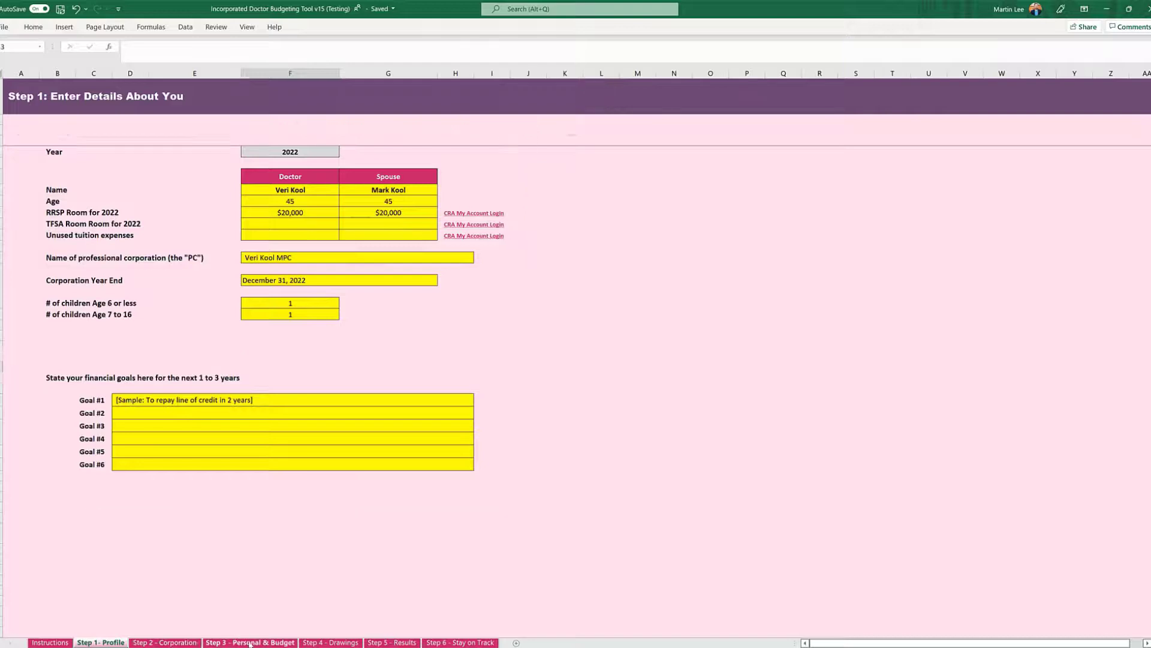
click(430, 643)
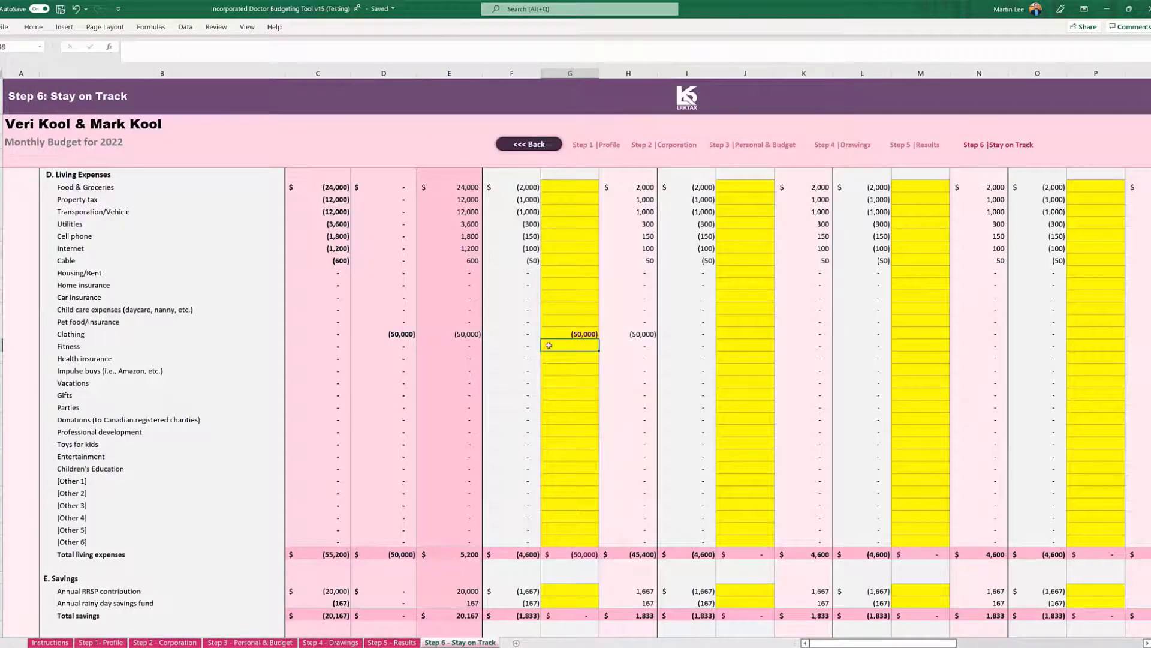
Clear the January actual for Clothing in the Monthly Tracker and return to the Instructions sheet.
click(577, 334)
key(Delete)
scroll(581, 342, up, 1)
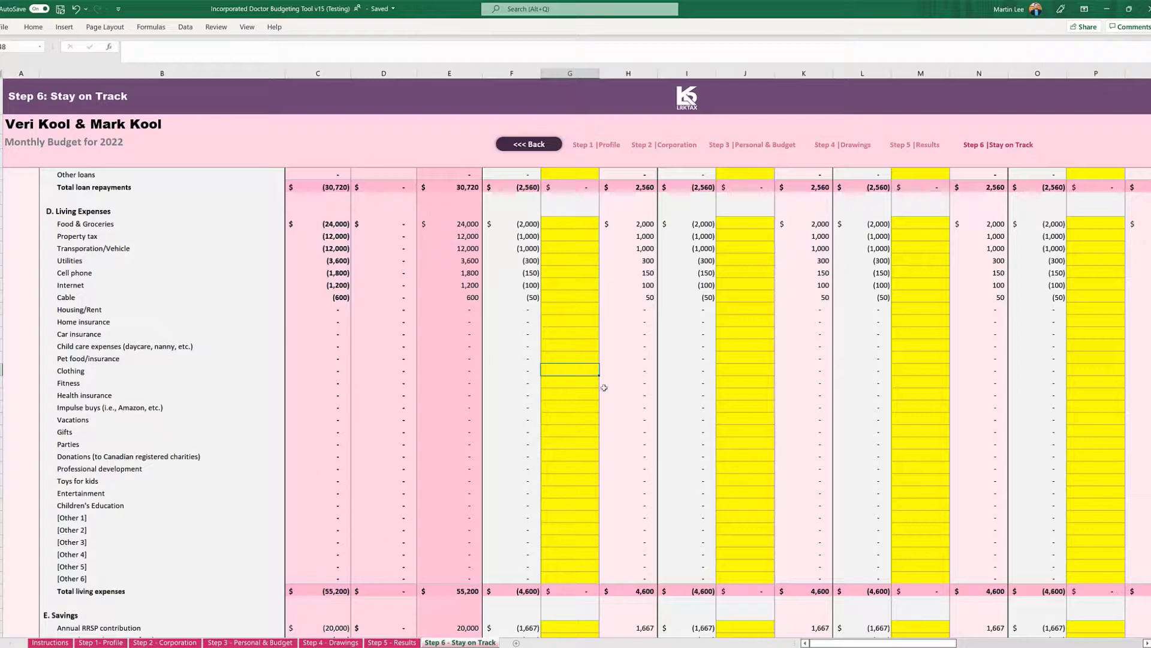
click(50, 642)
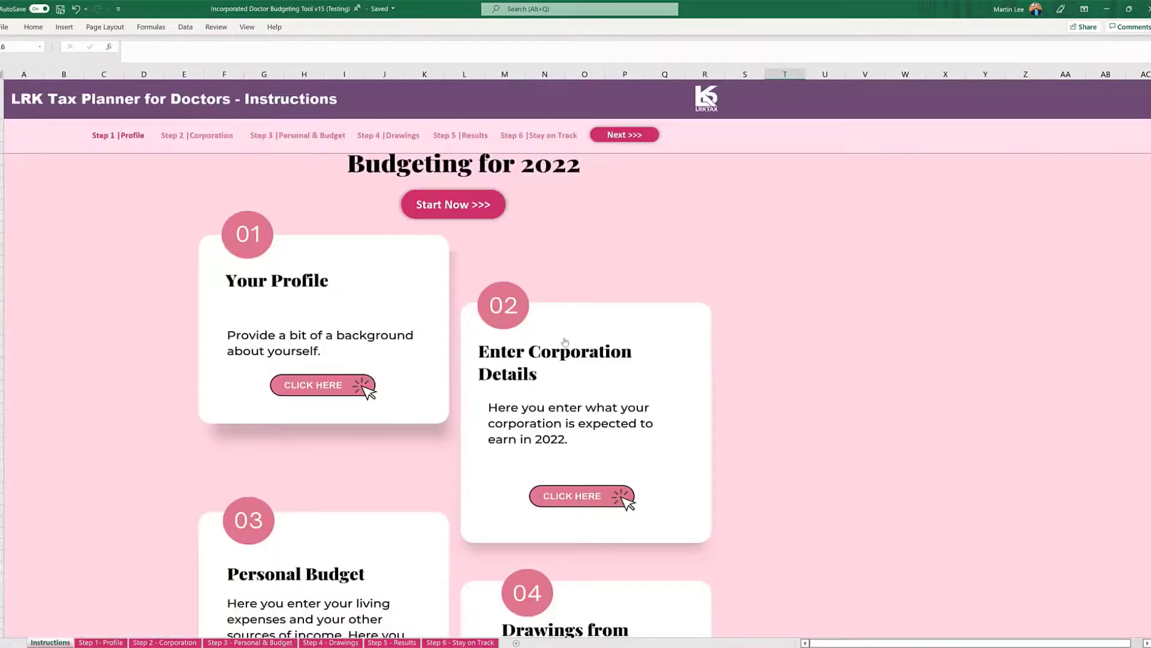